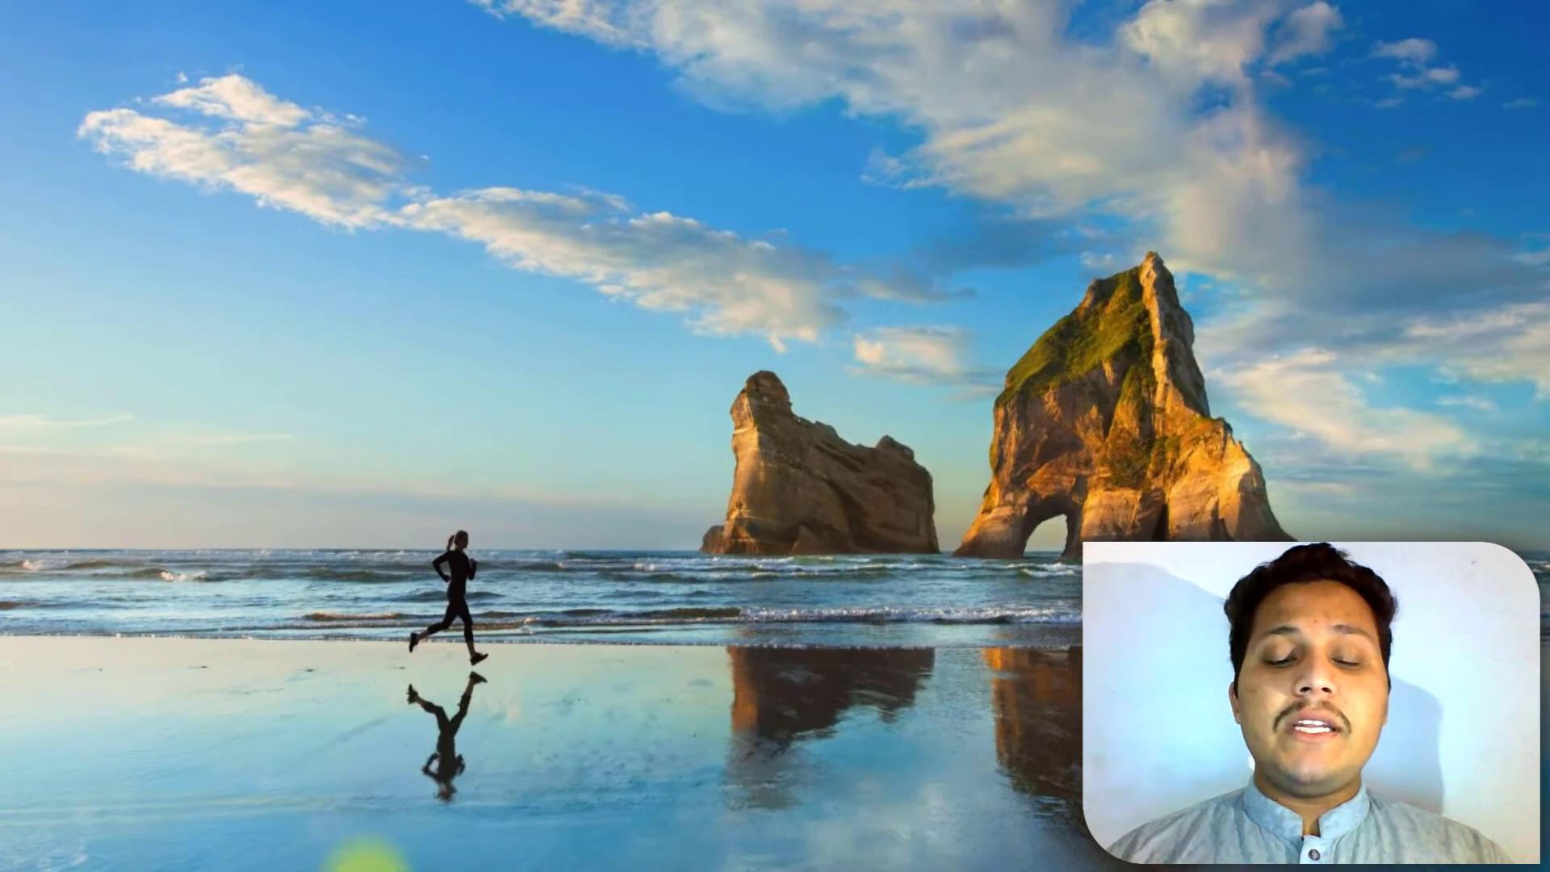
- Launch Google Chrome from the taskbar to get a new tab page
left_click(372, 860)
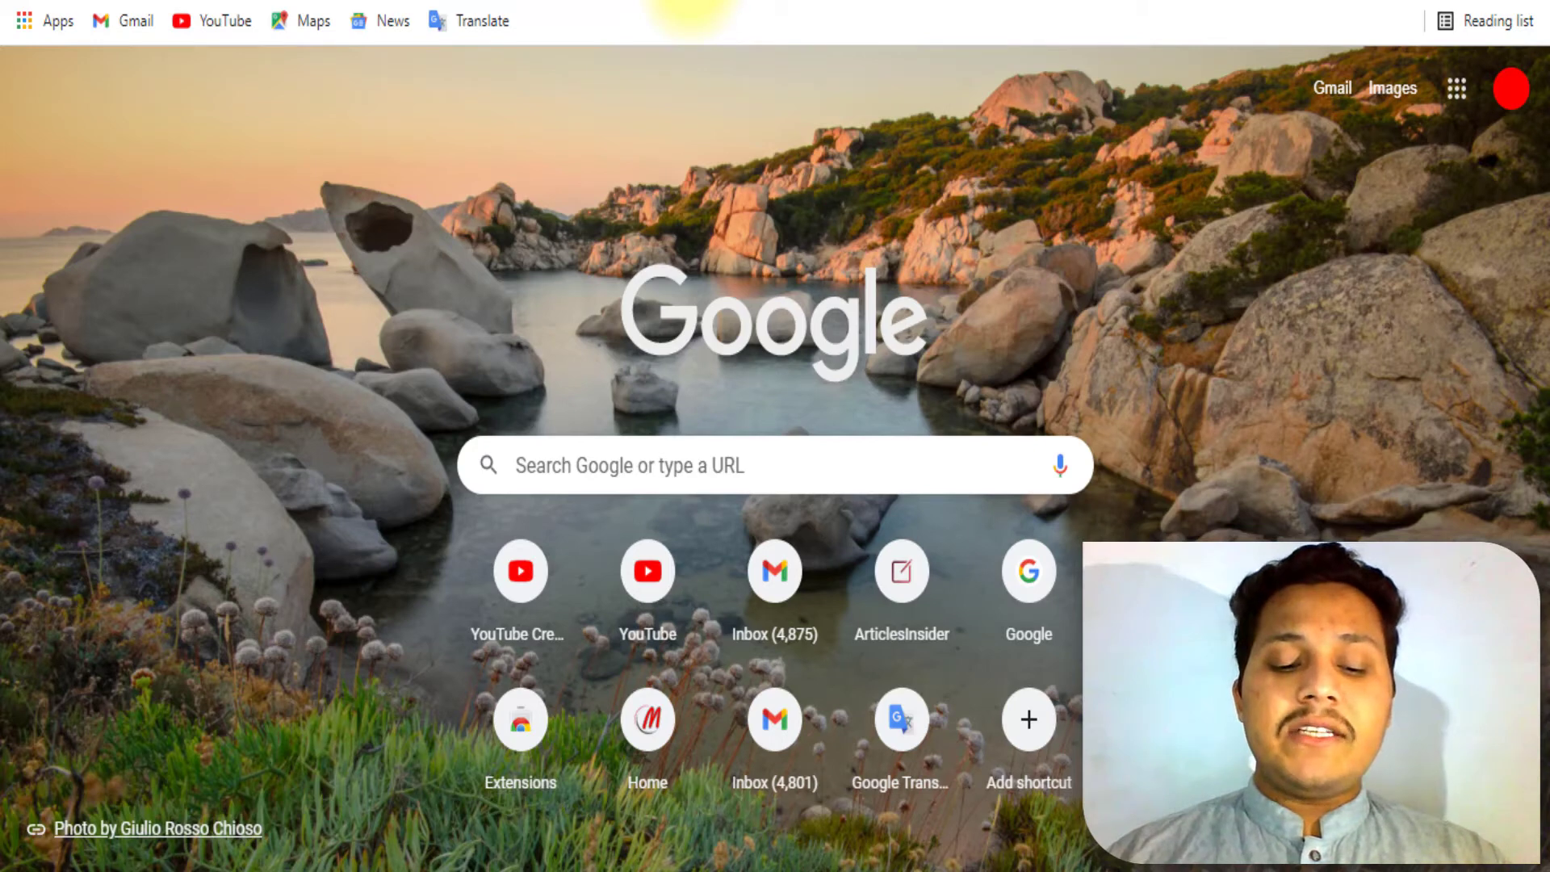
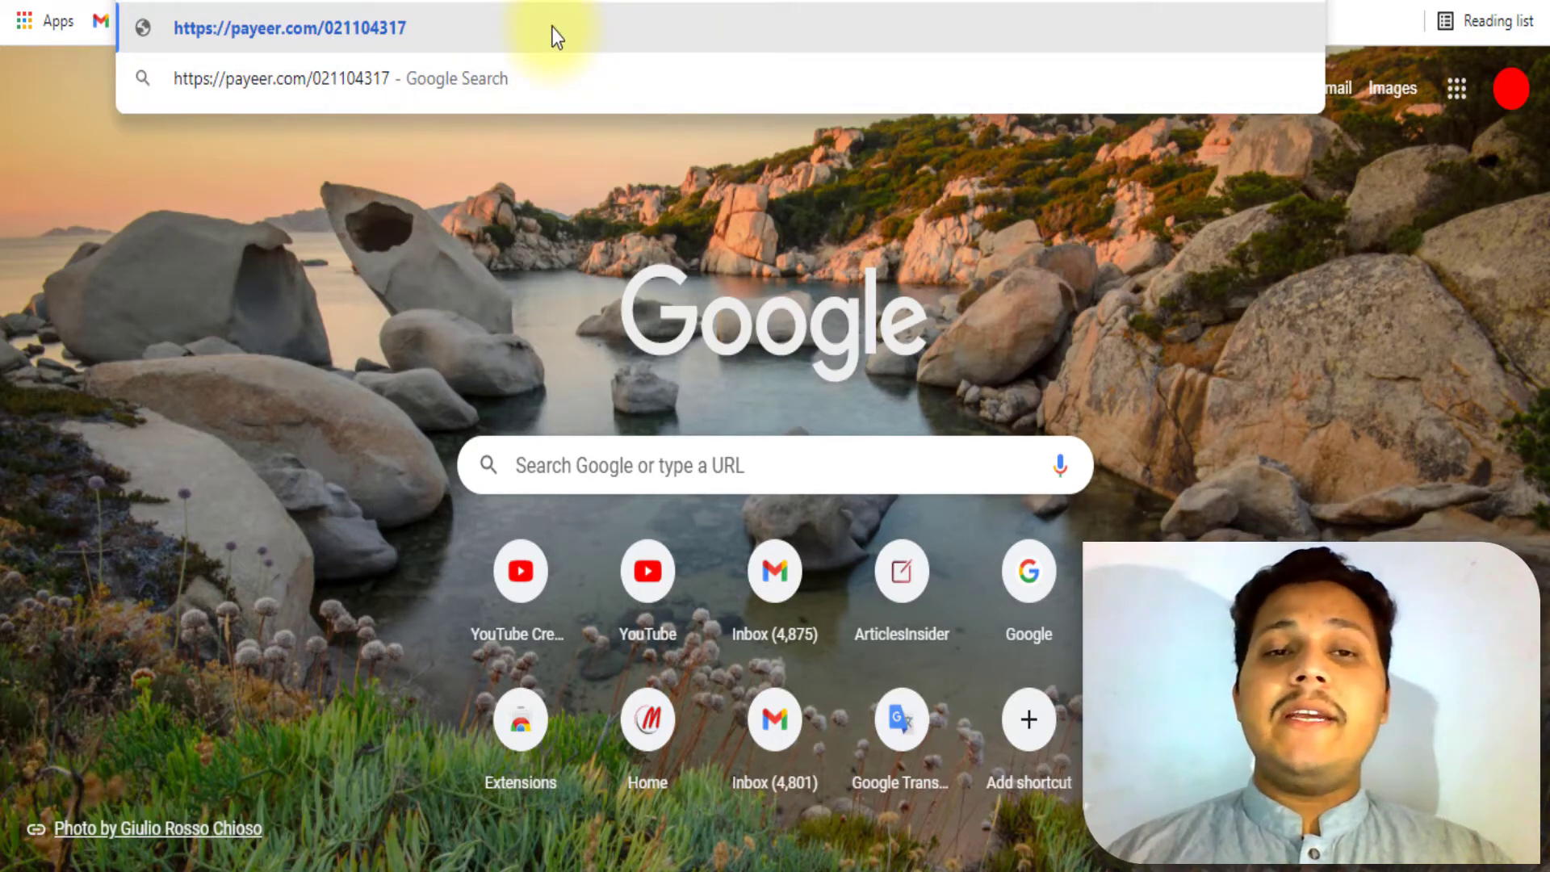
- Paste the Payeer referral link into the address bar and go to it
key("Return")
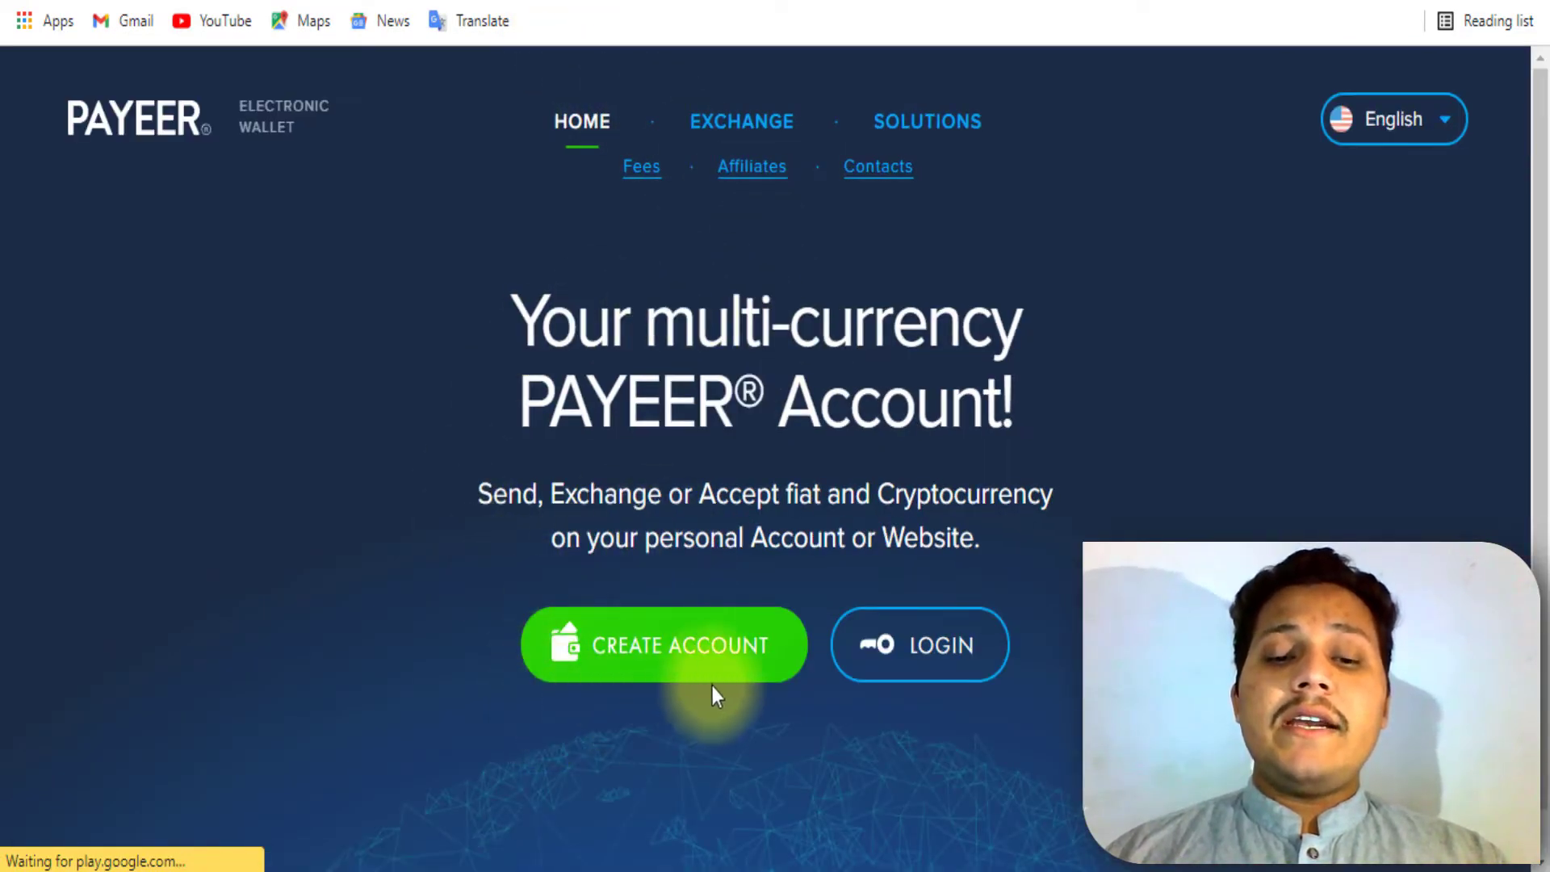
- Choose CREATE ACCOUNT, paste your email address, and submit it to receive a confirmation code
left_click(666, 662)
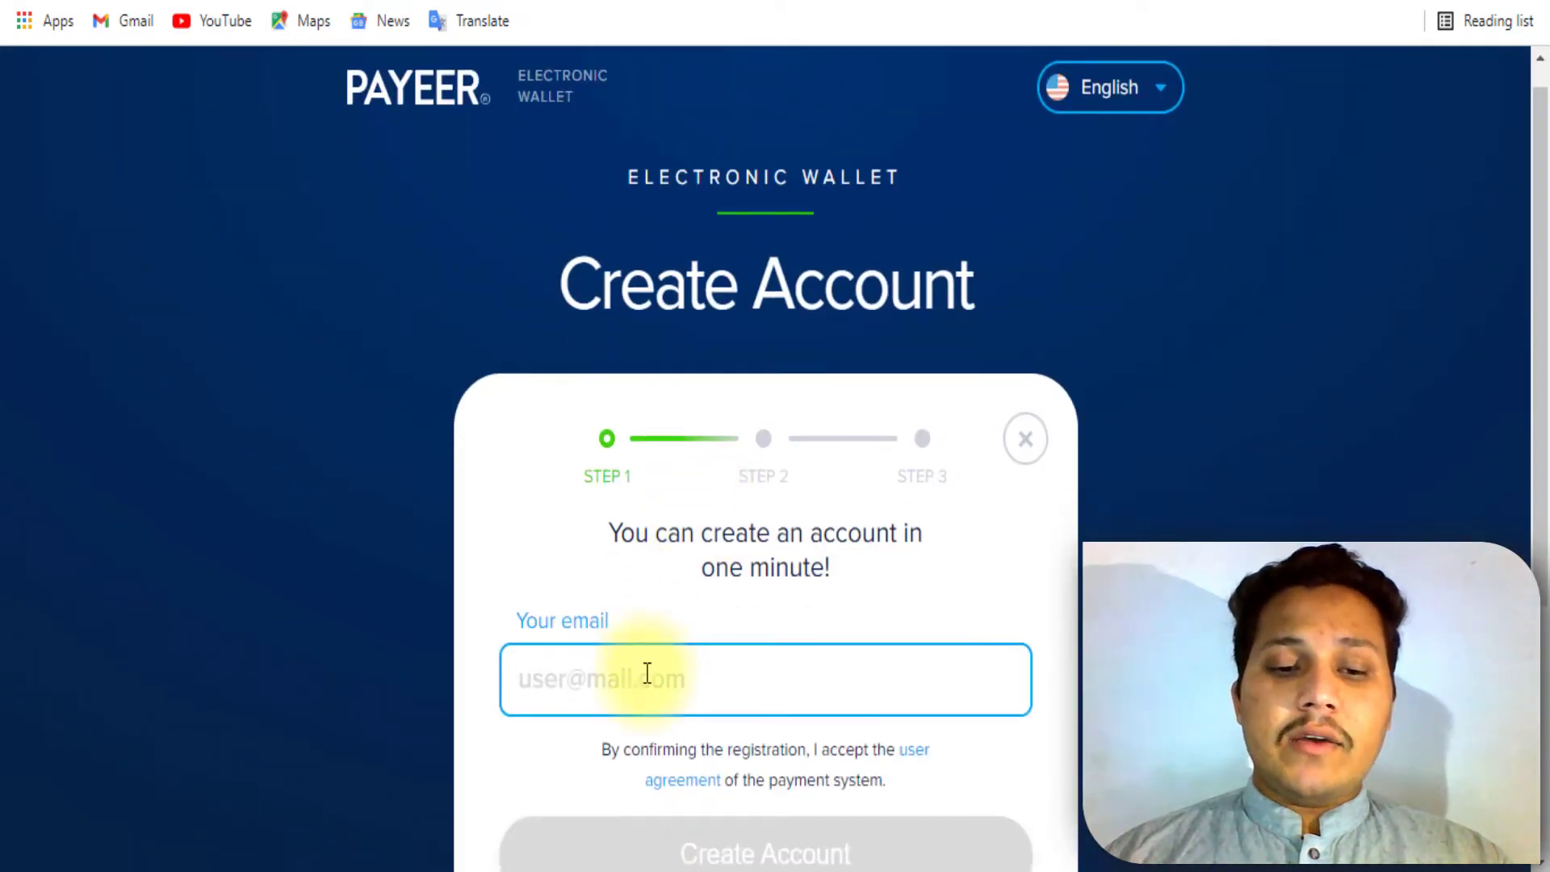
scroll(663, 646, "down", 4)
scroll(692, 598, "up", 1)
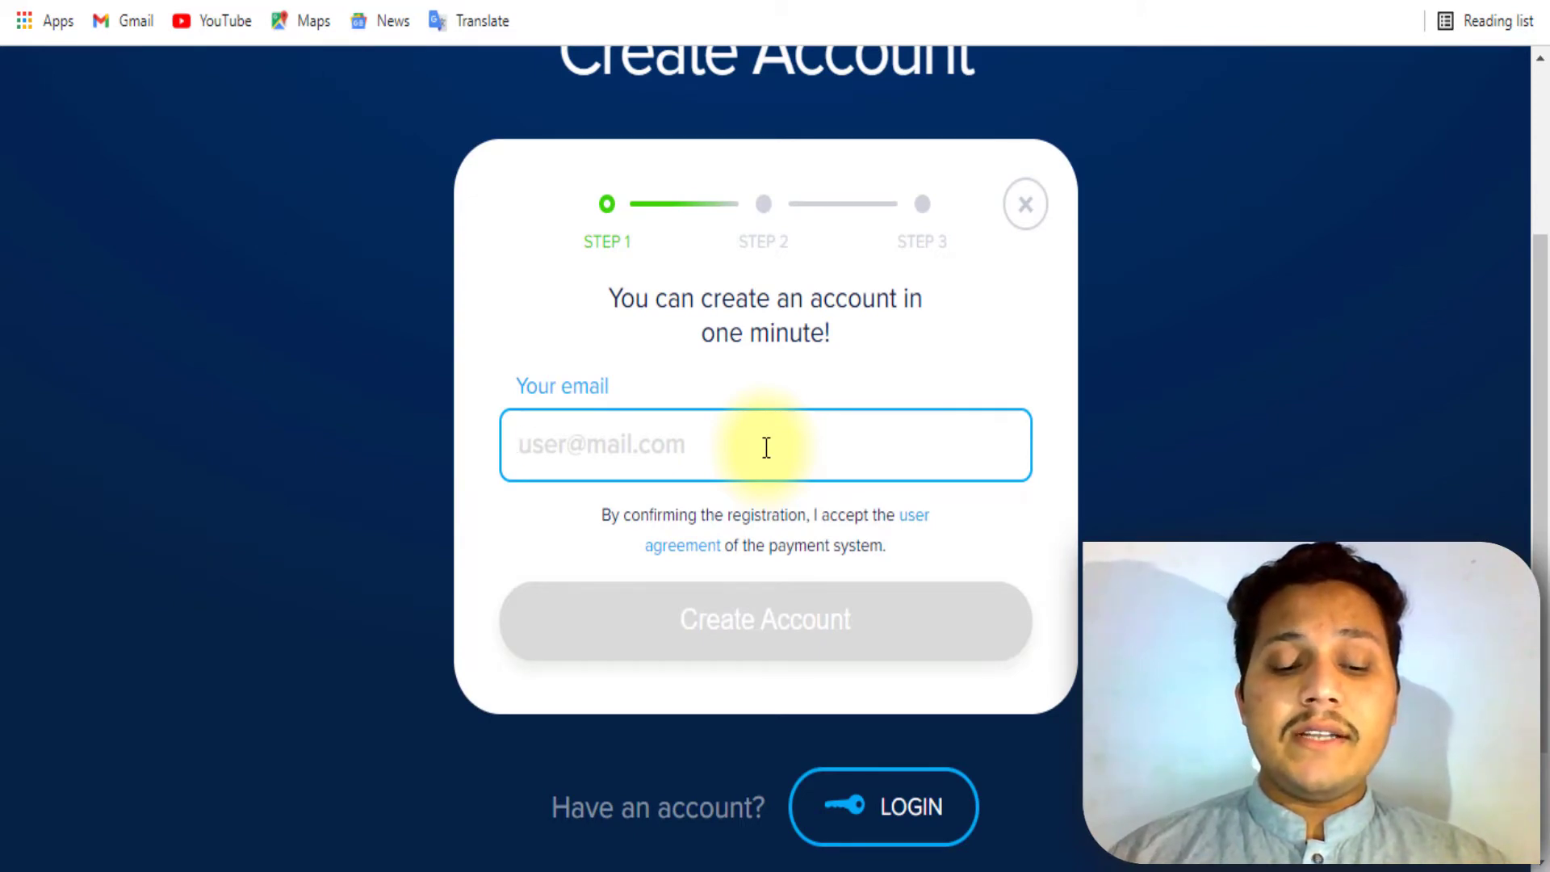
key("ctrl+v")
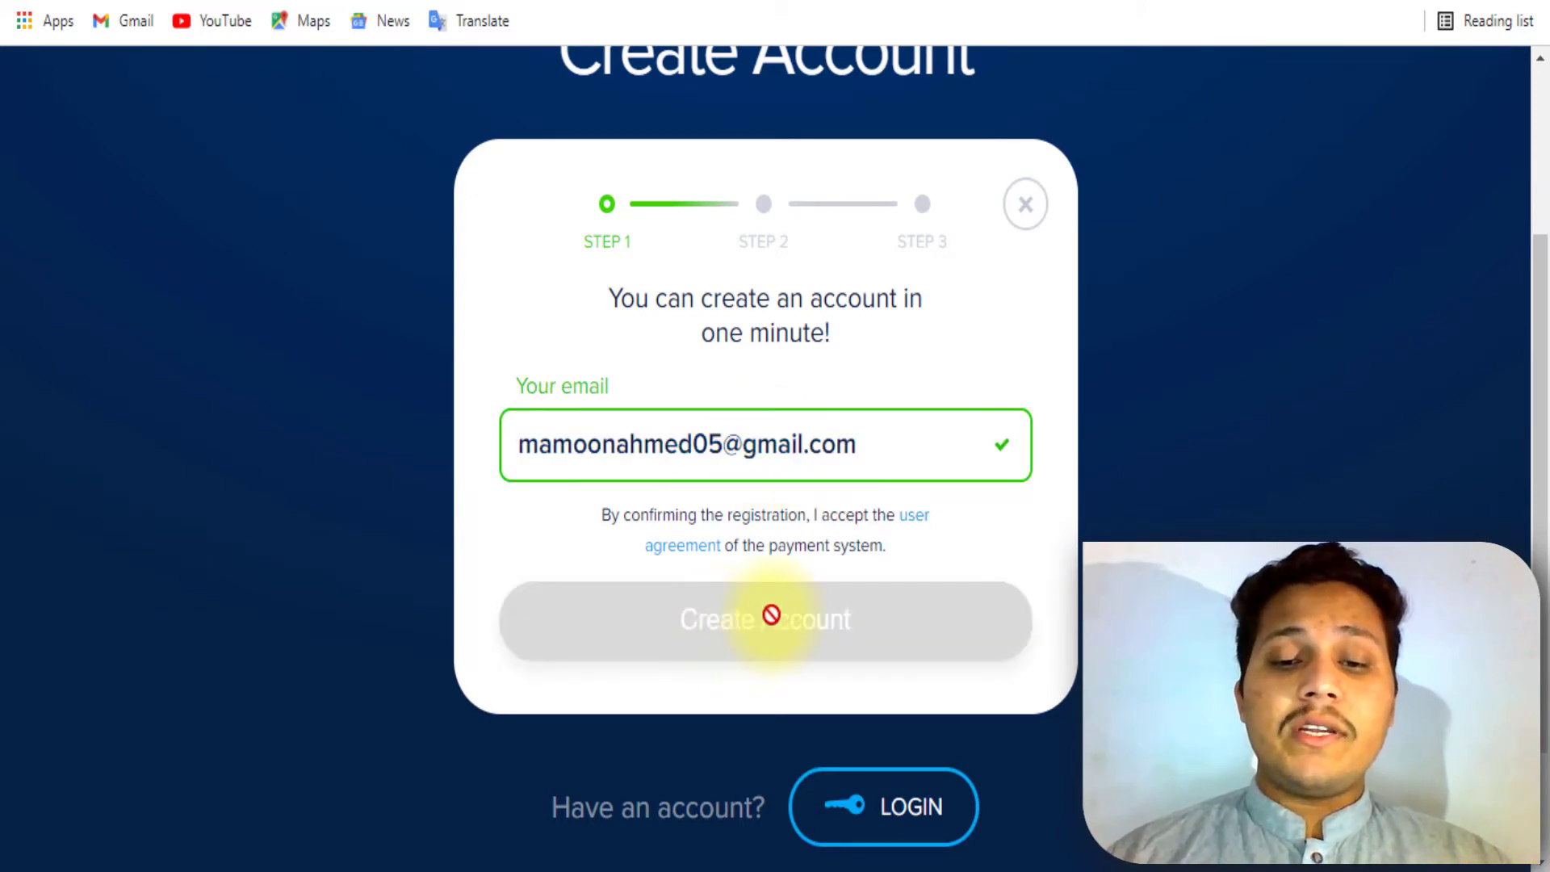
left_click(773, 625)
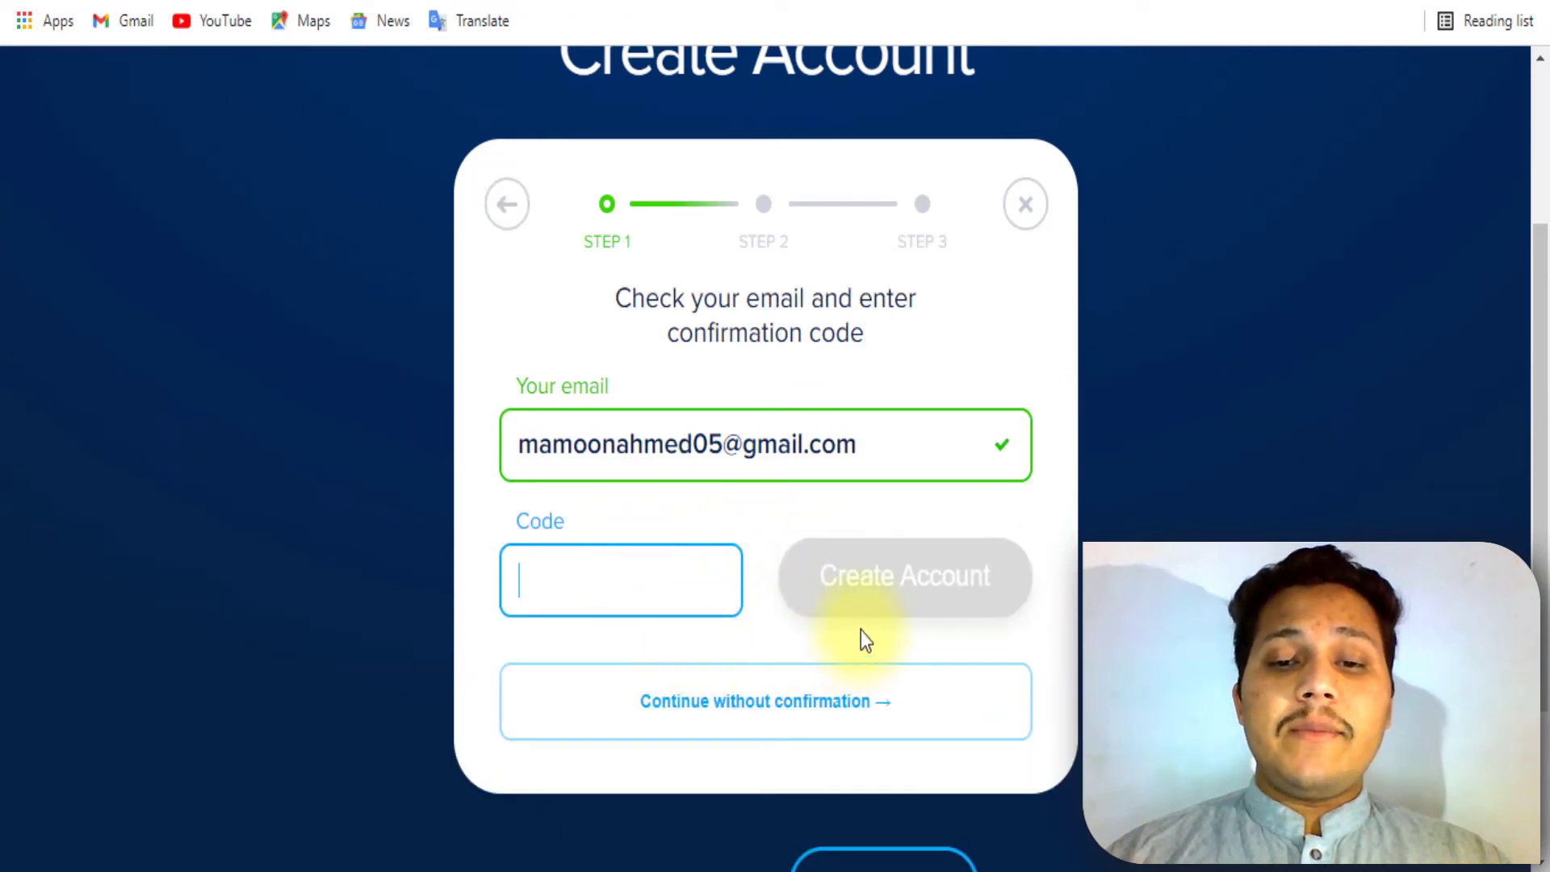
- Open the Gmail inbox in a new browser tab
left_click(388, 18)
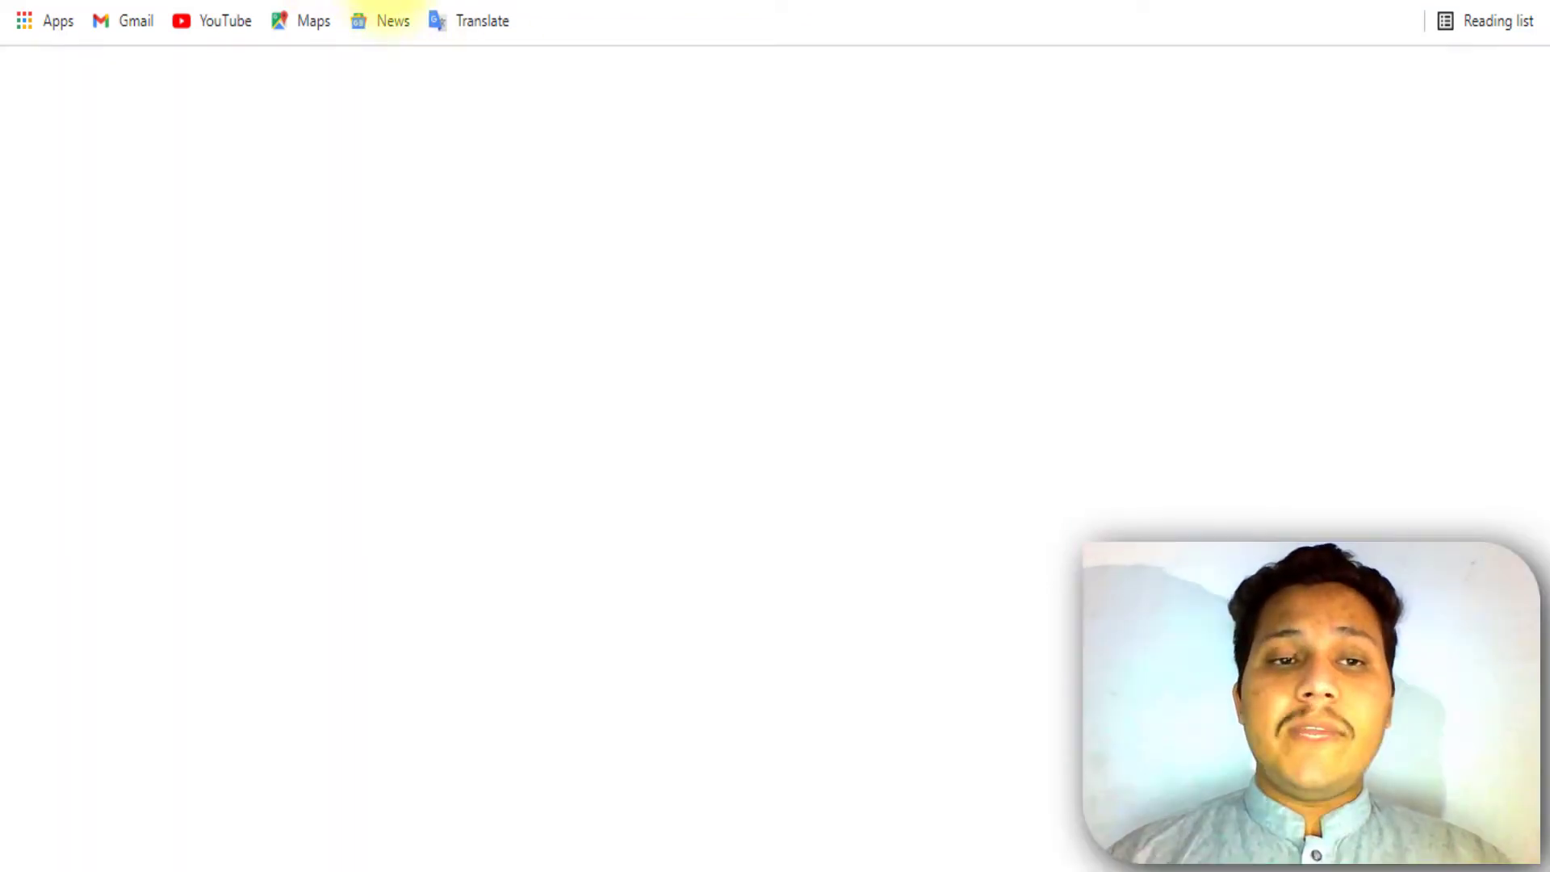
left_click(419, 6)
type("ma")
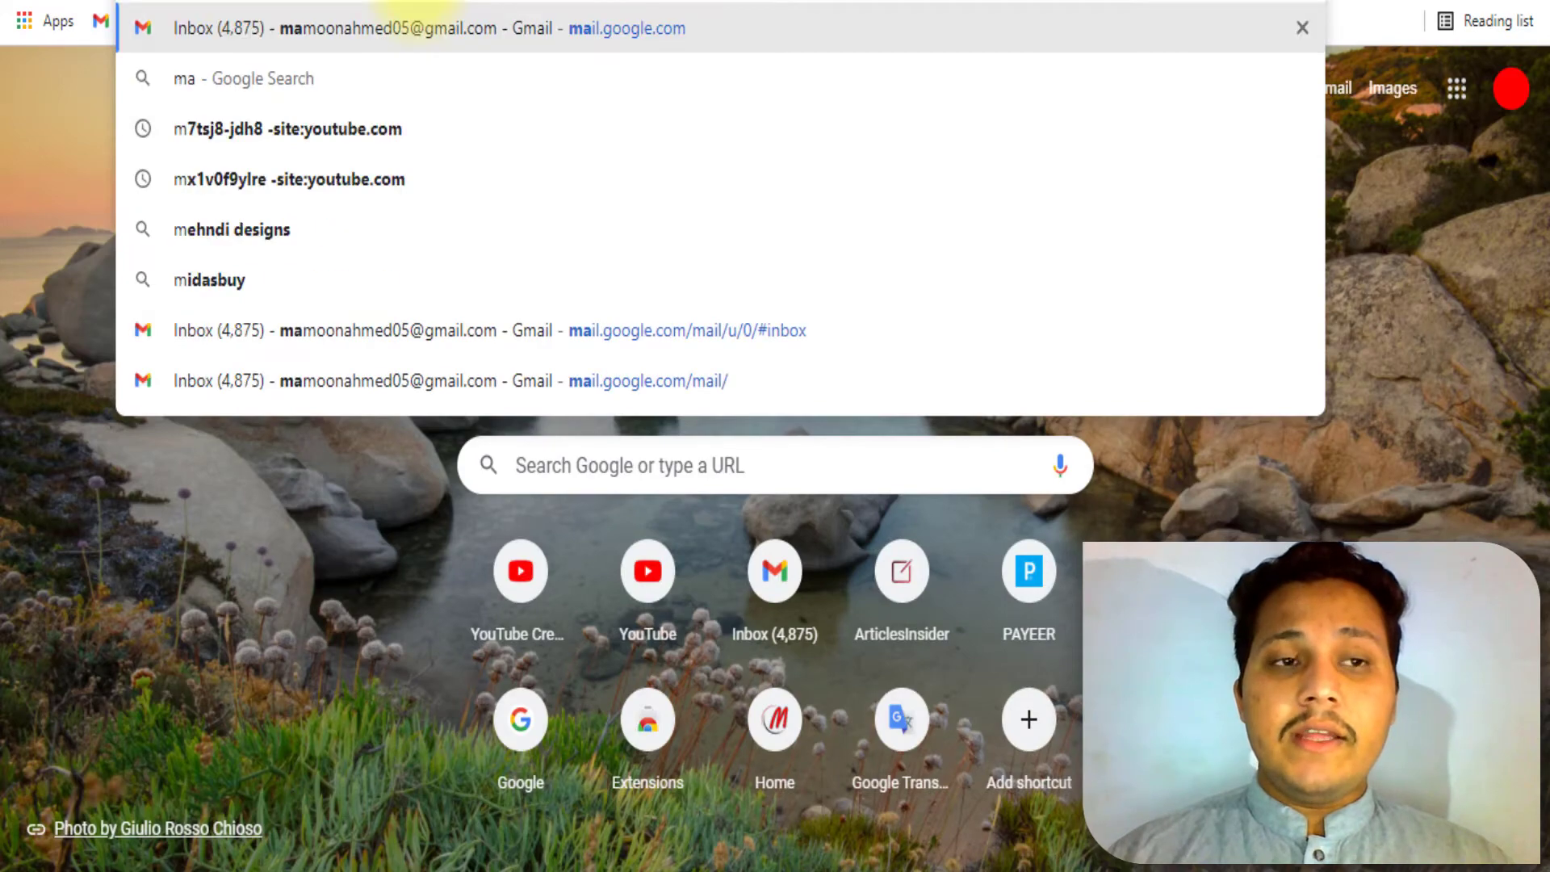
key("Return")
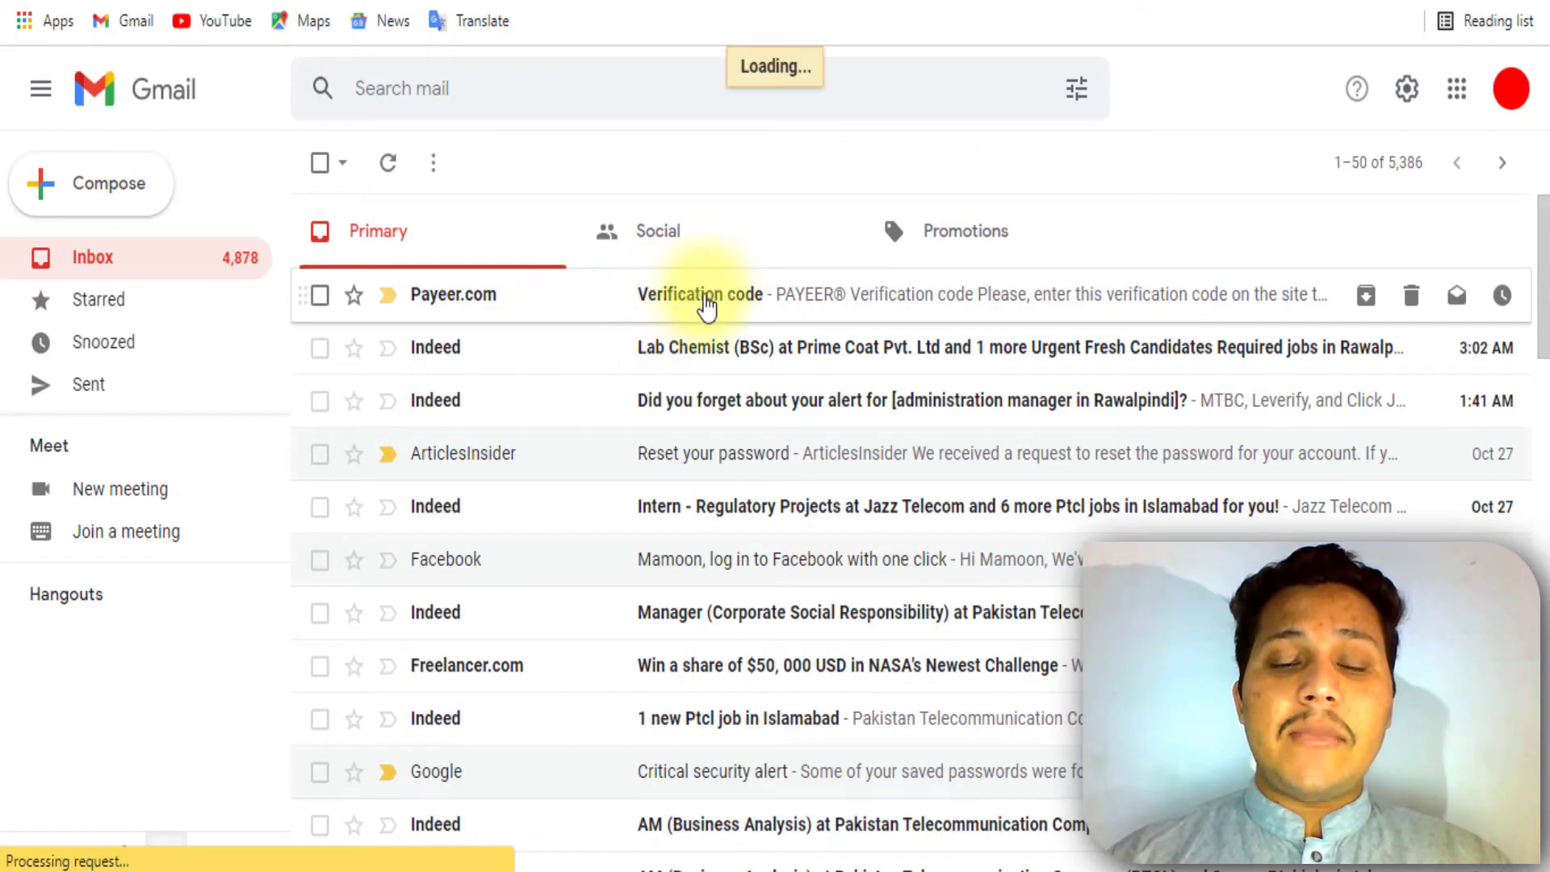
- Copy the code from the Payeer Verification code email and return to the Payeer tab
left_click(700, 307)
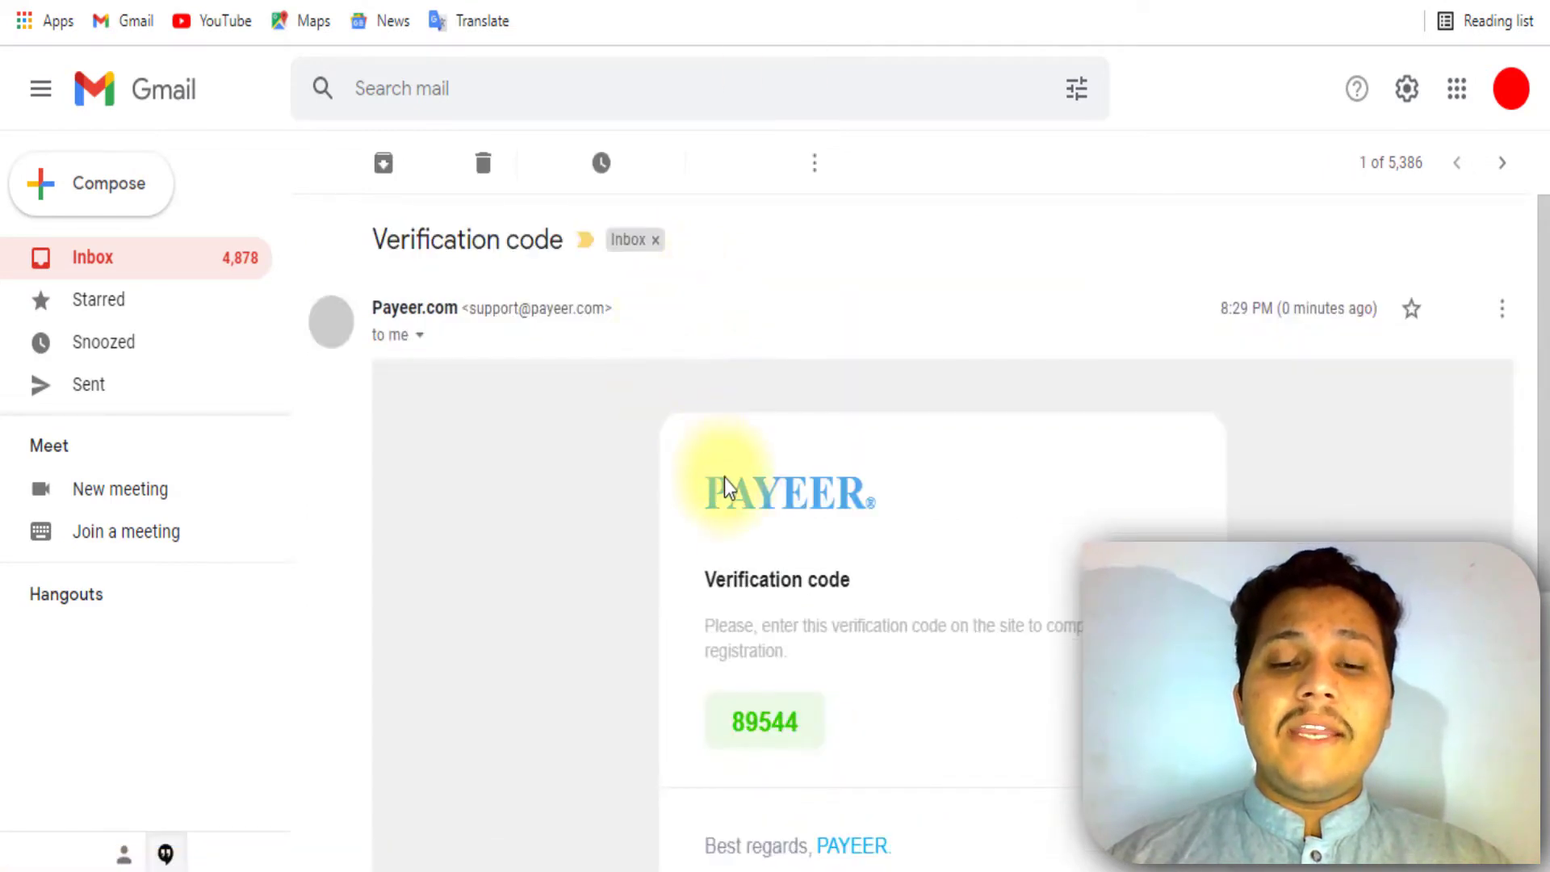
scroll(717, 474, "down", 4)
double_click(765, 323)
right_click(799, 354)
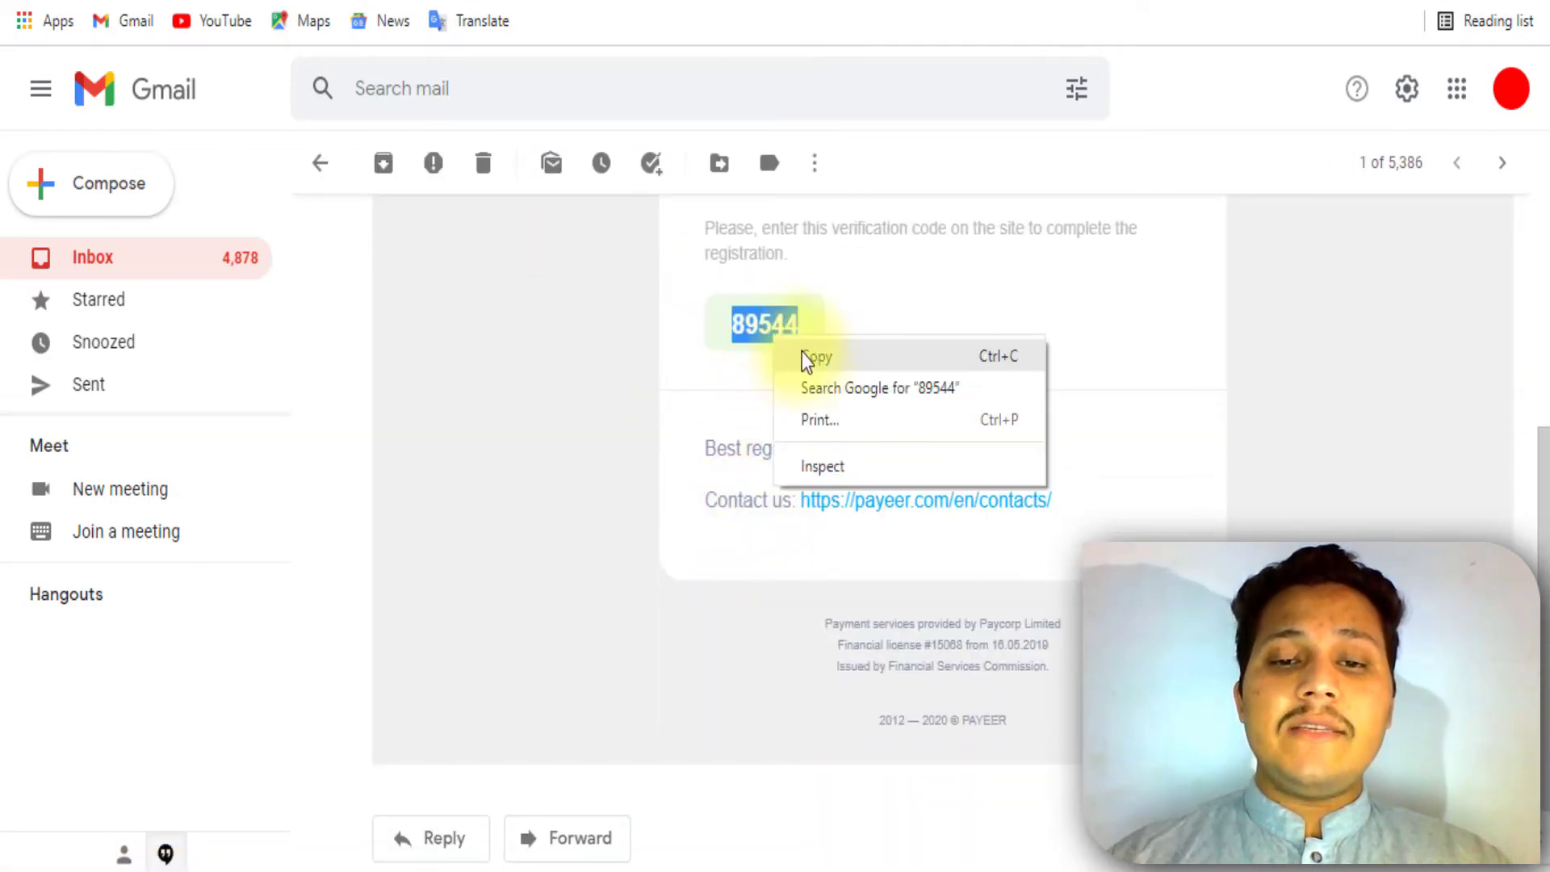
left_click(816, 356)
key("ctrl+Tab")
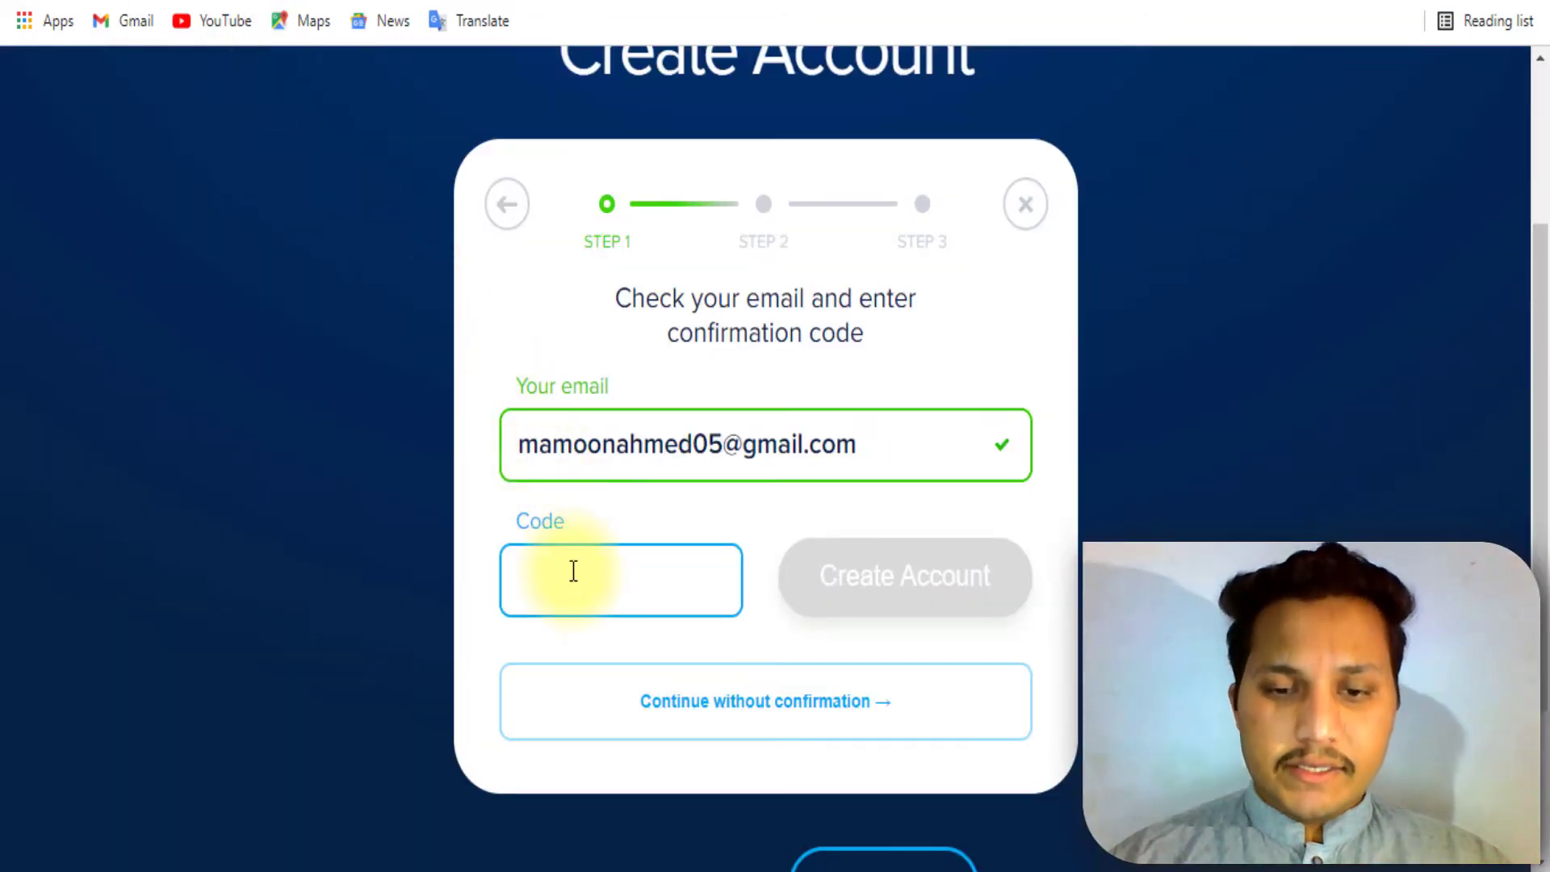
- Paste the verification code into the Code field and confirm account creation
right_click(571, 571)
left_click(660, 361)
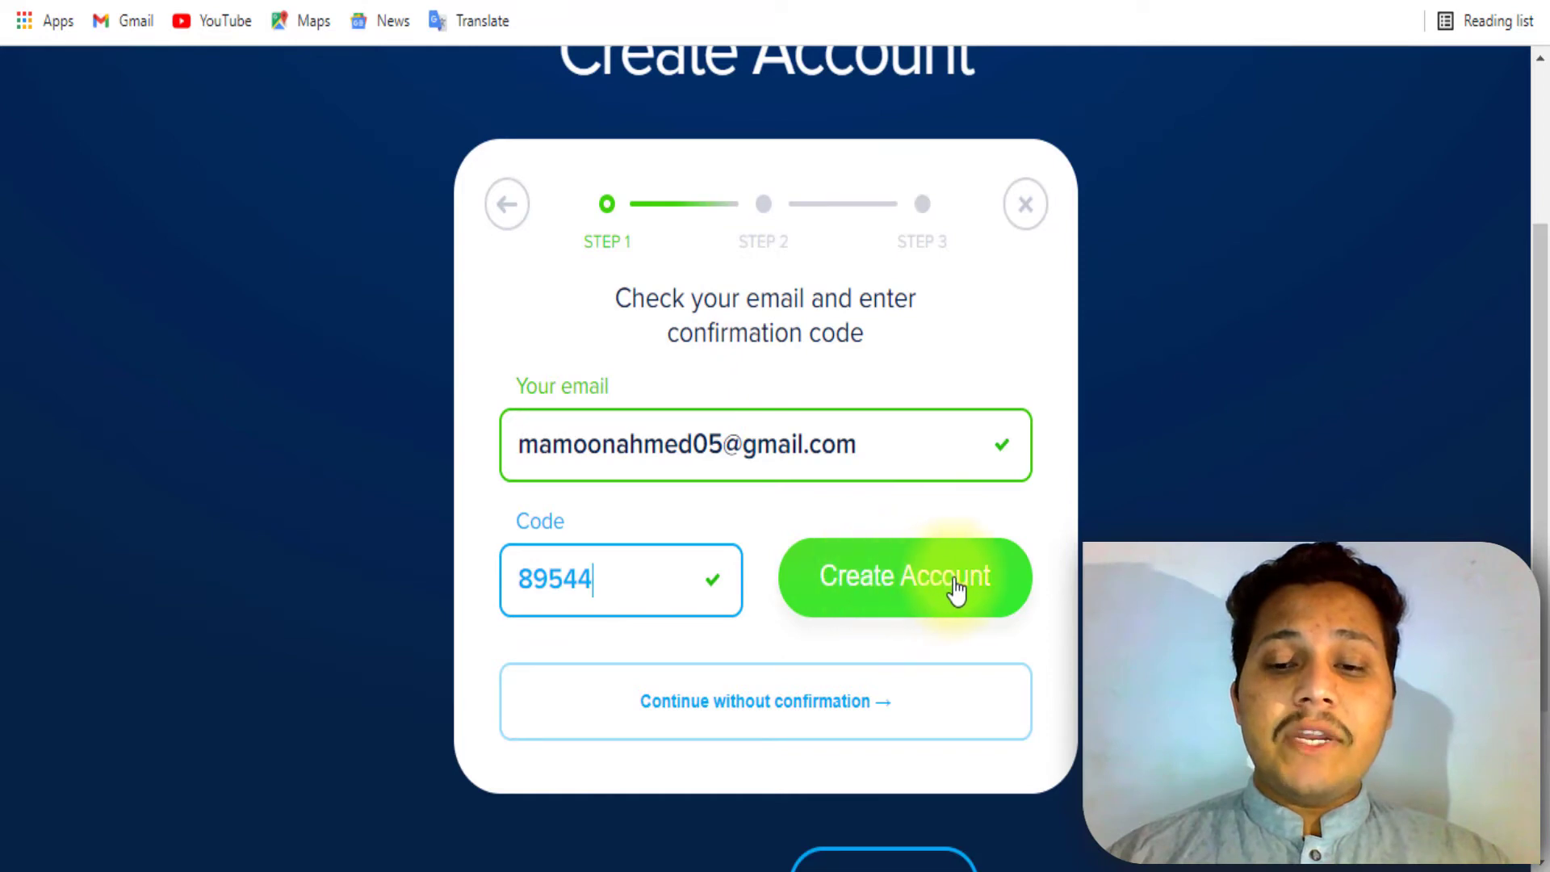
left_click(909, 592)
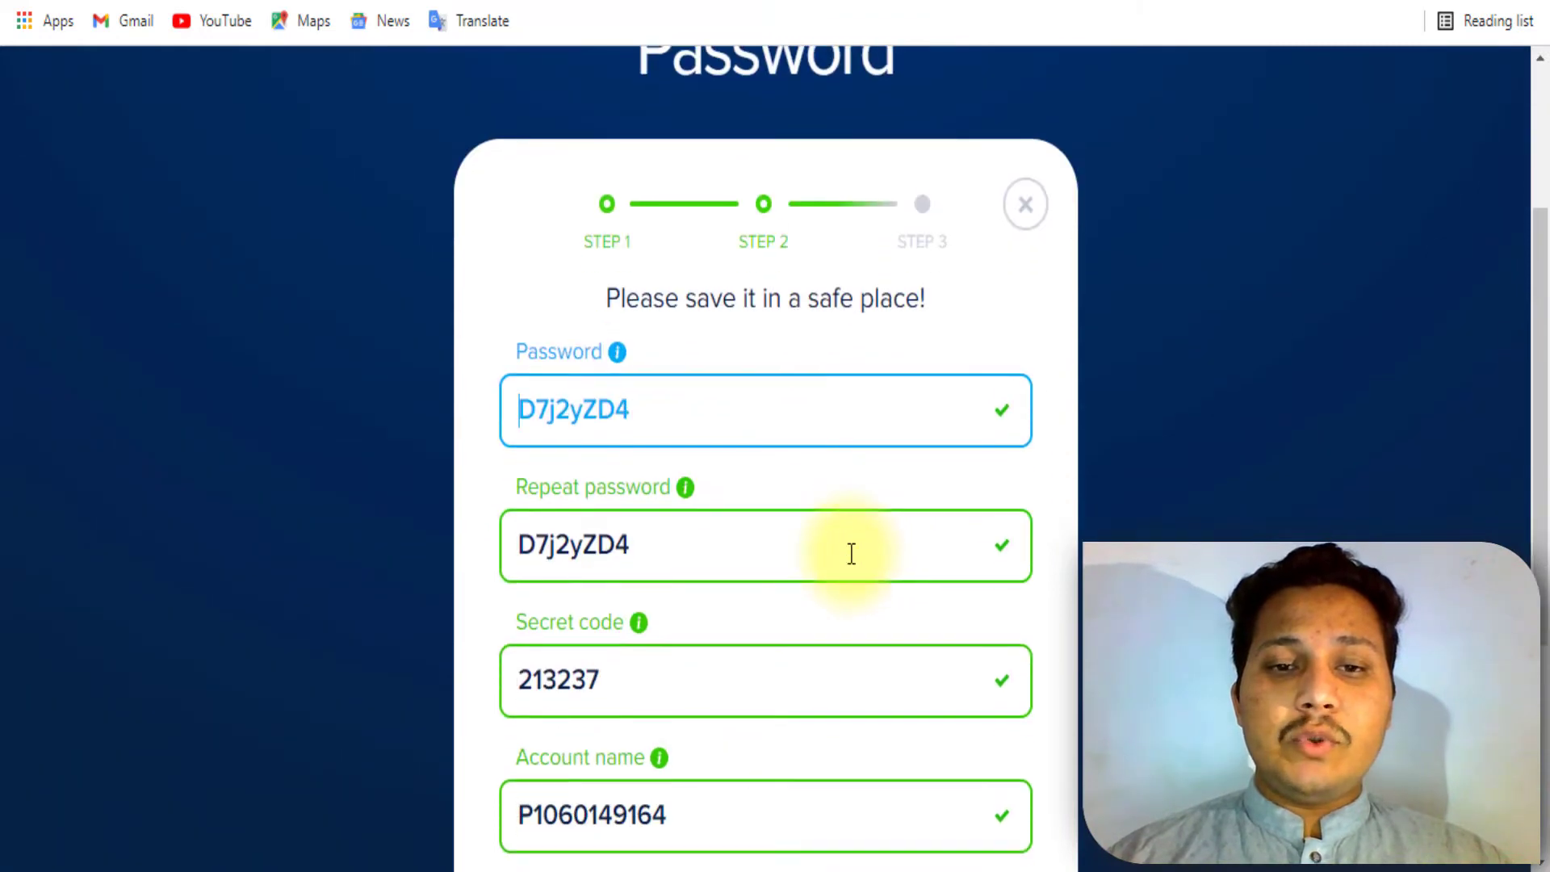
- Delete the generated password from the Password field
scroll(852, 553, "down", 2)
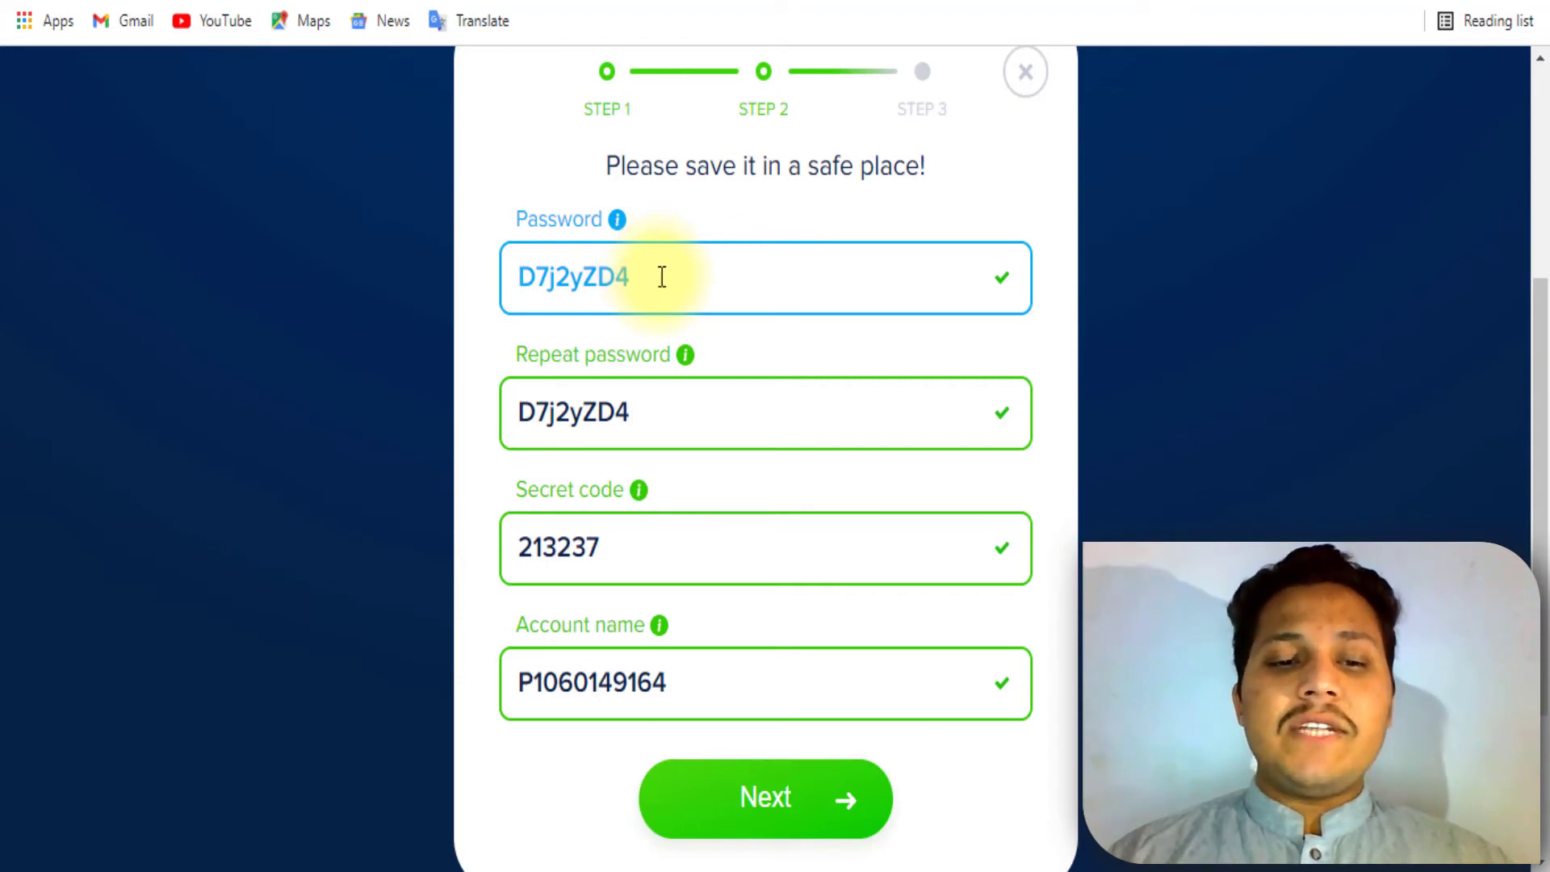
left_click_drag(626, 277, 495, 301)
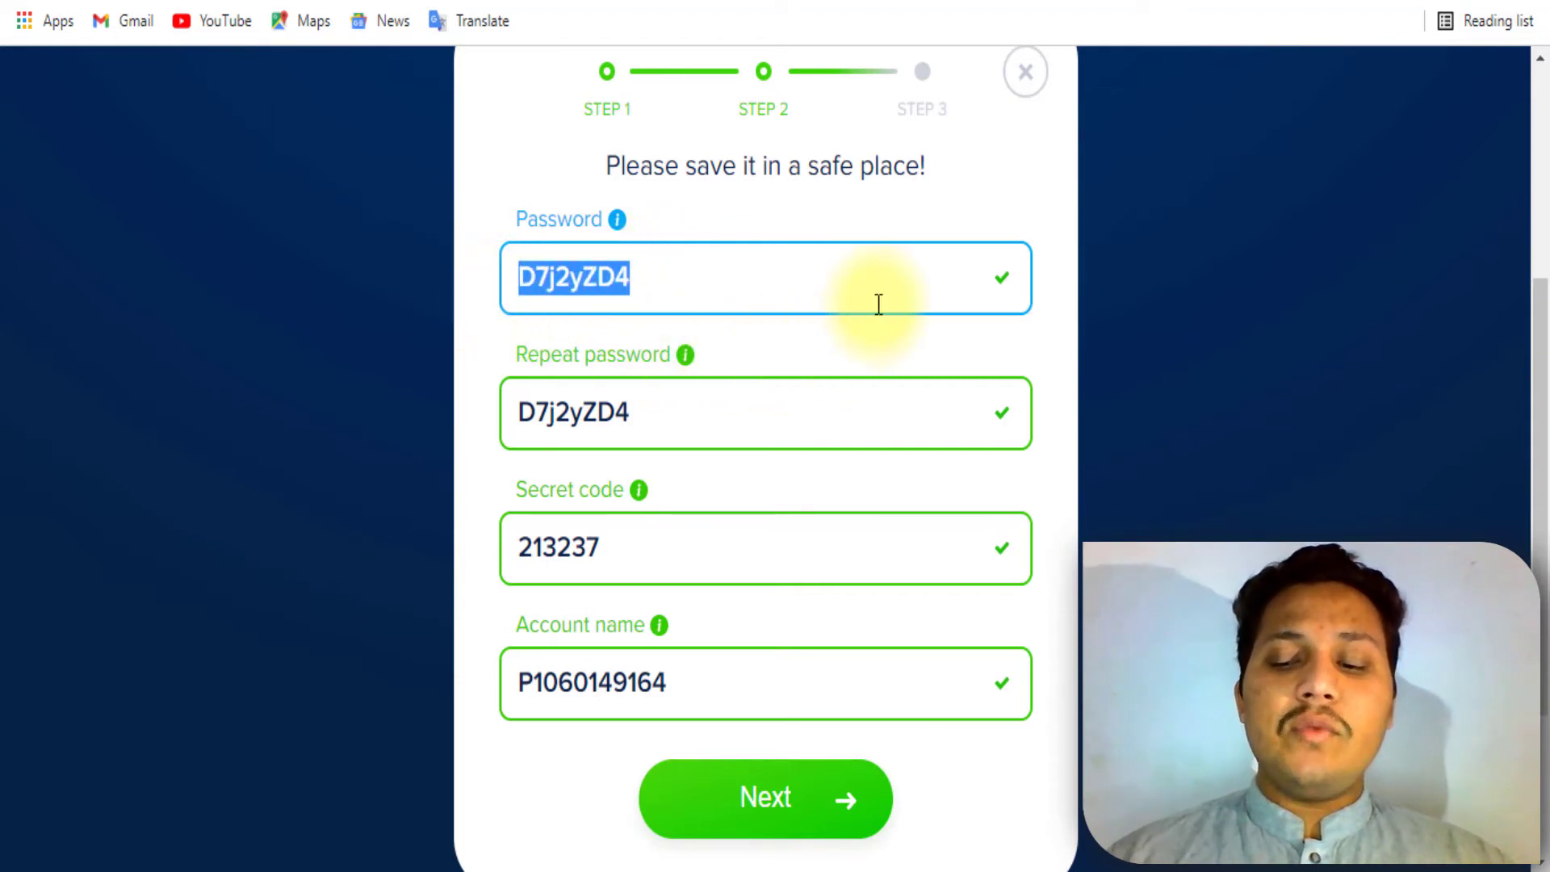
key("BackSpace")
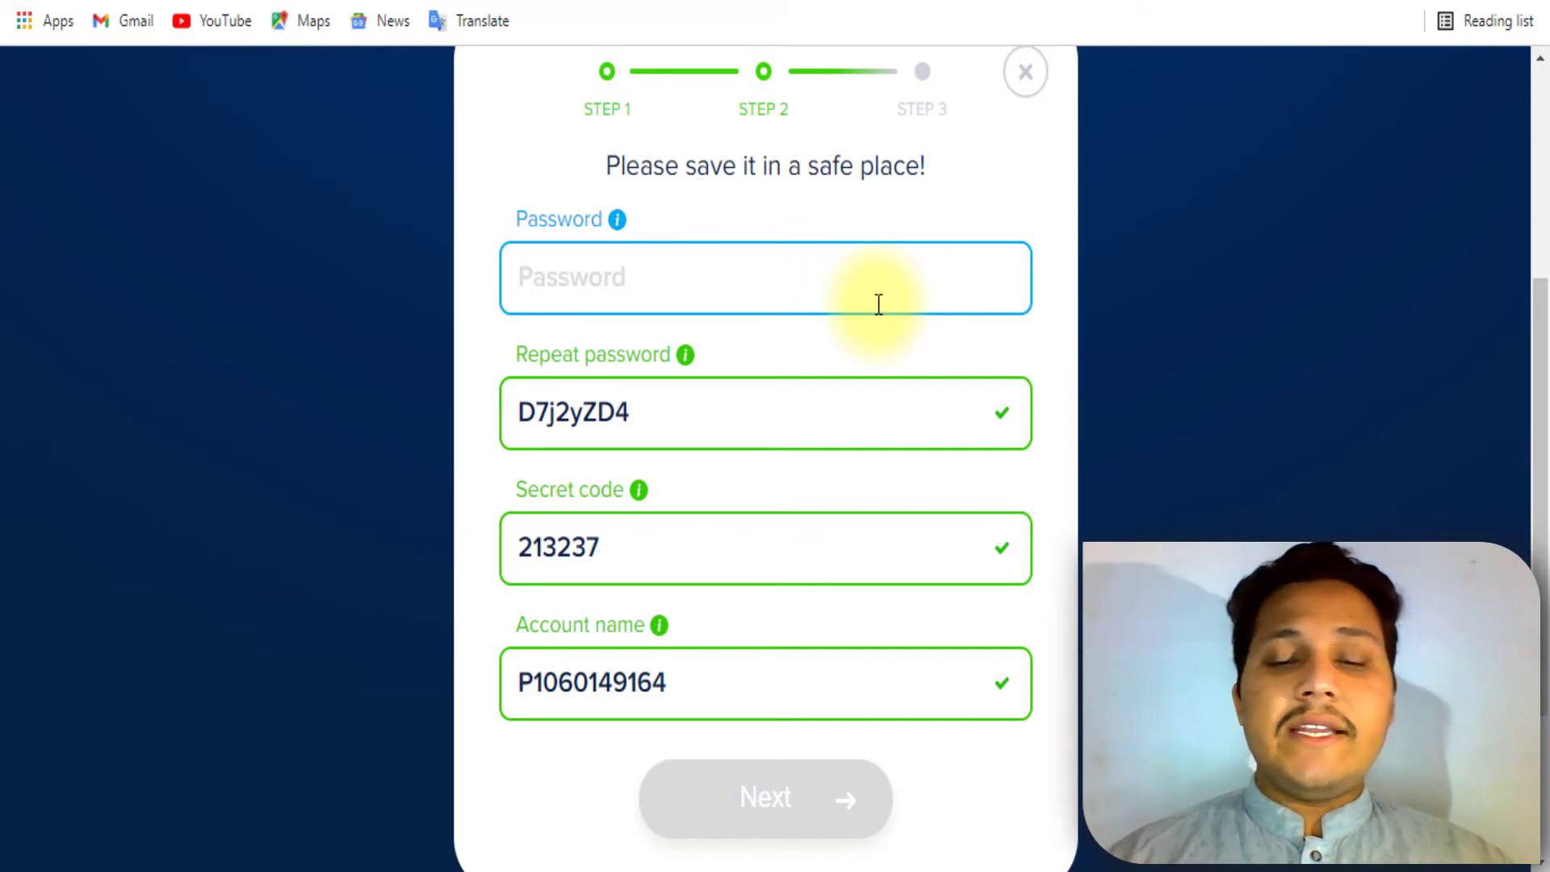
- Read the password rules (uppercase, lowercase, numbers) and place the cursor in the Password field
left_click(622, 241)
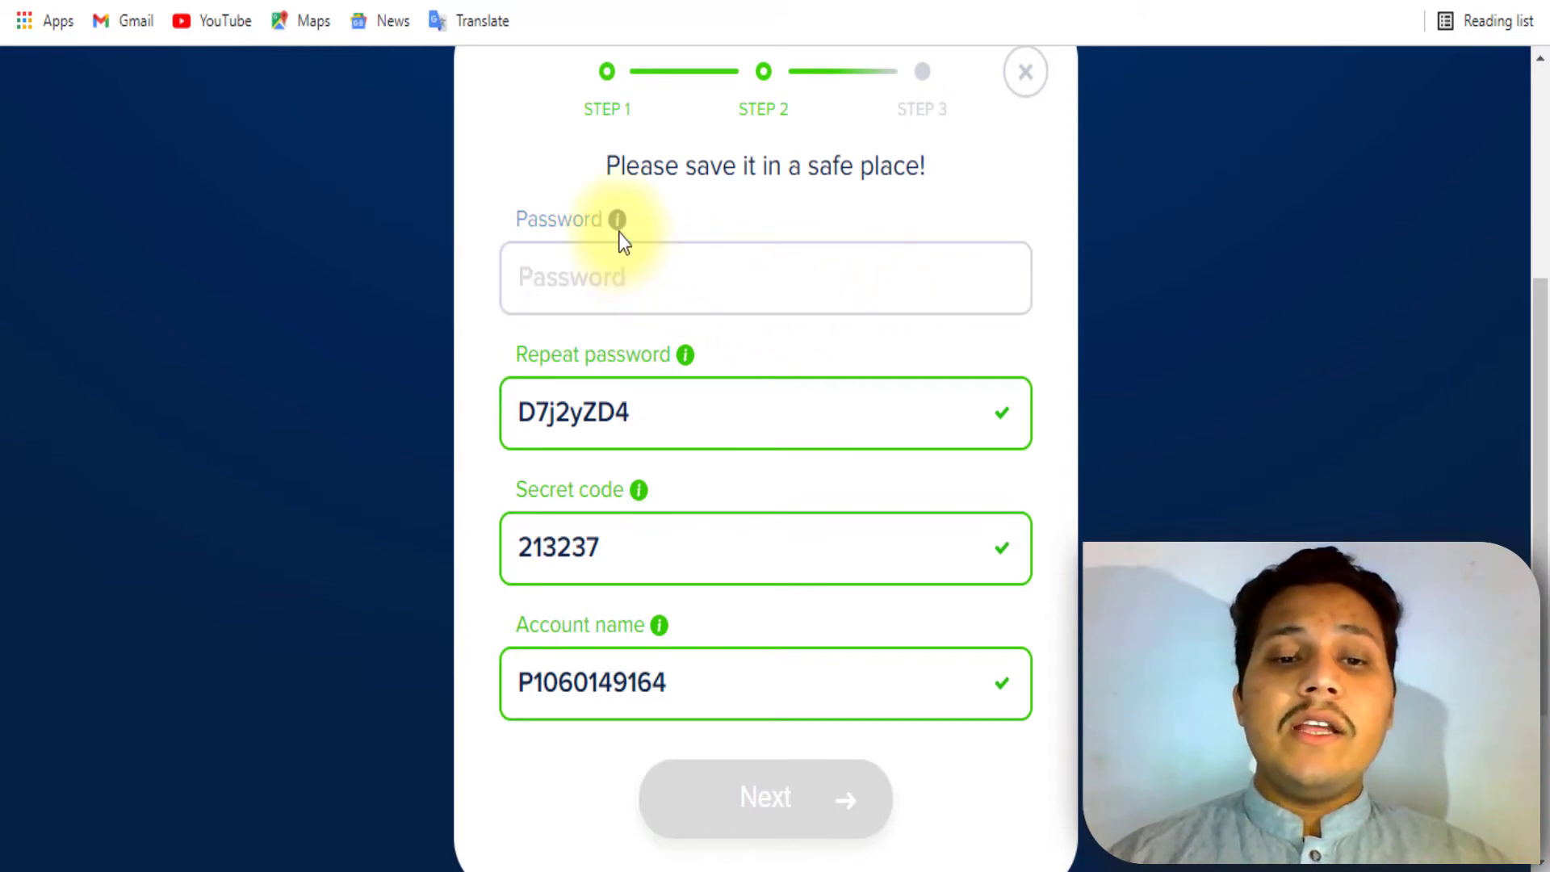
mouse_move(620, 226)
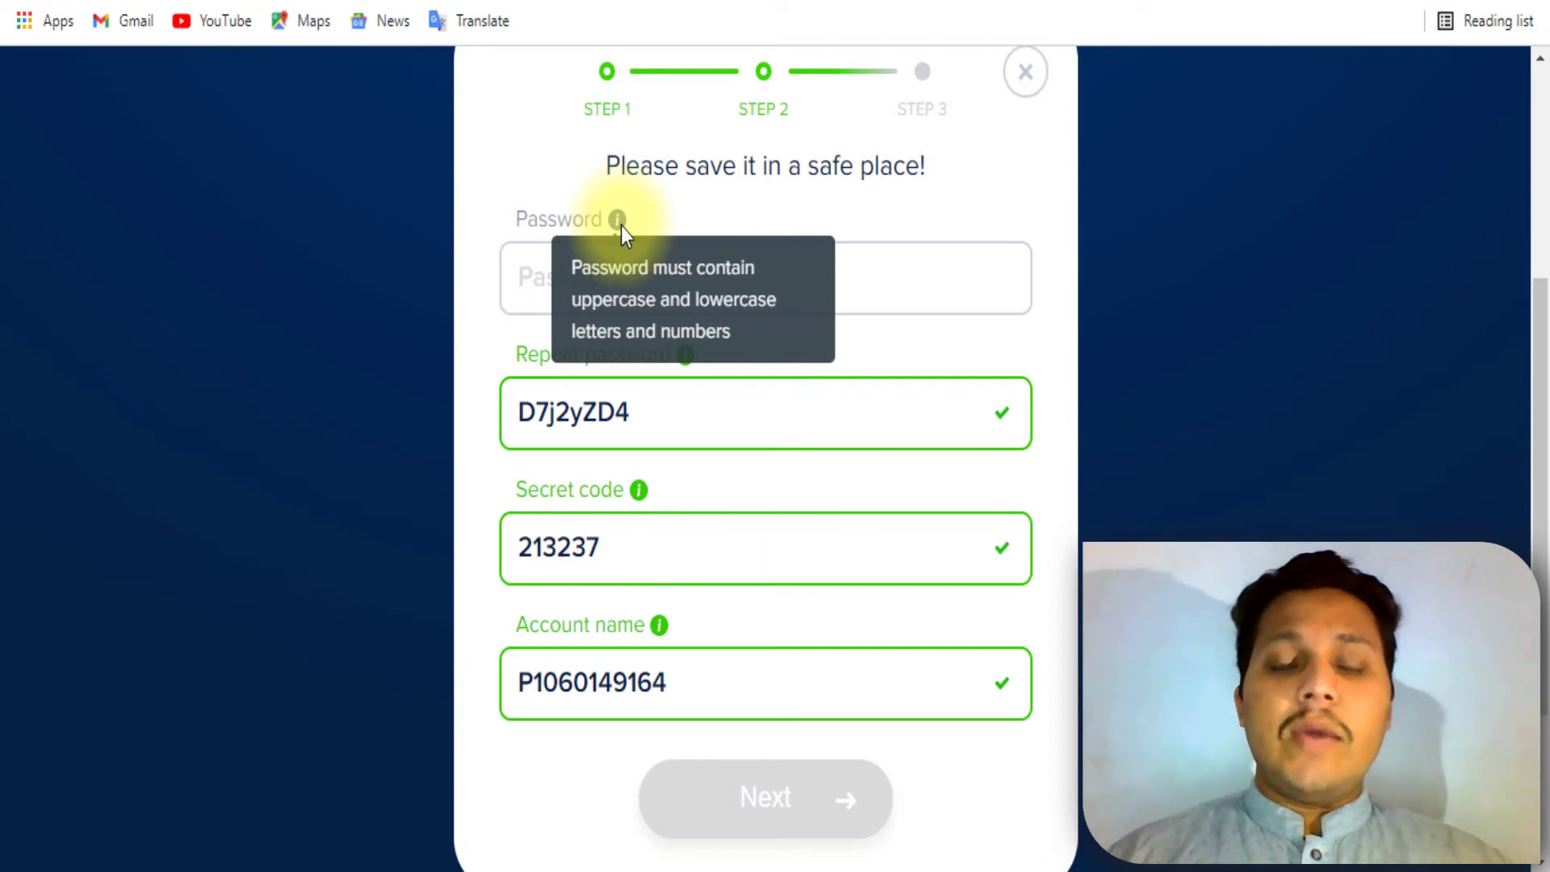
left_click(624, 275)
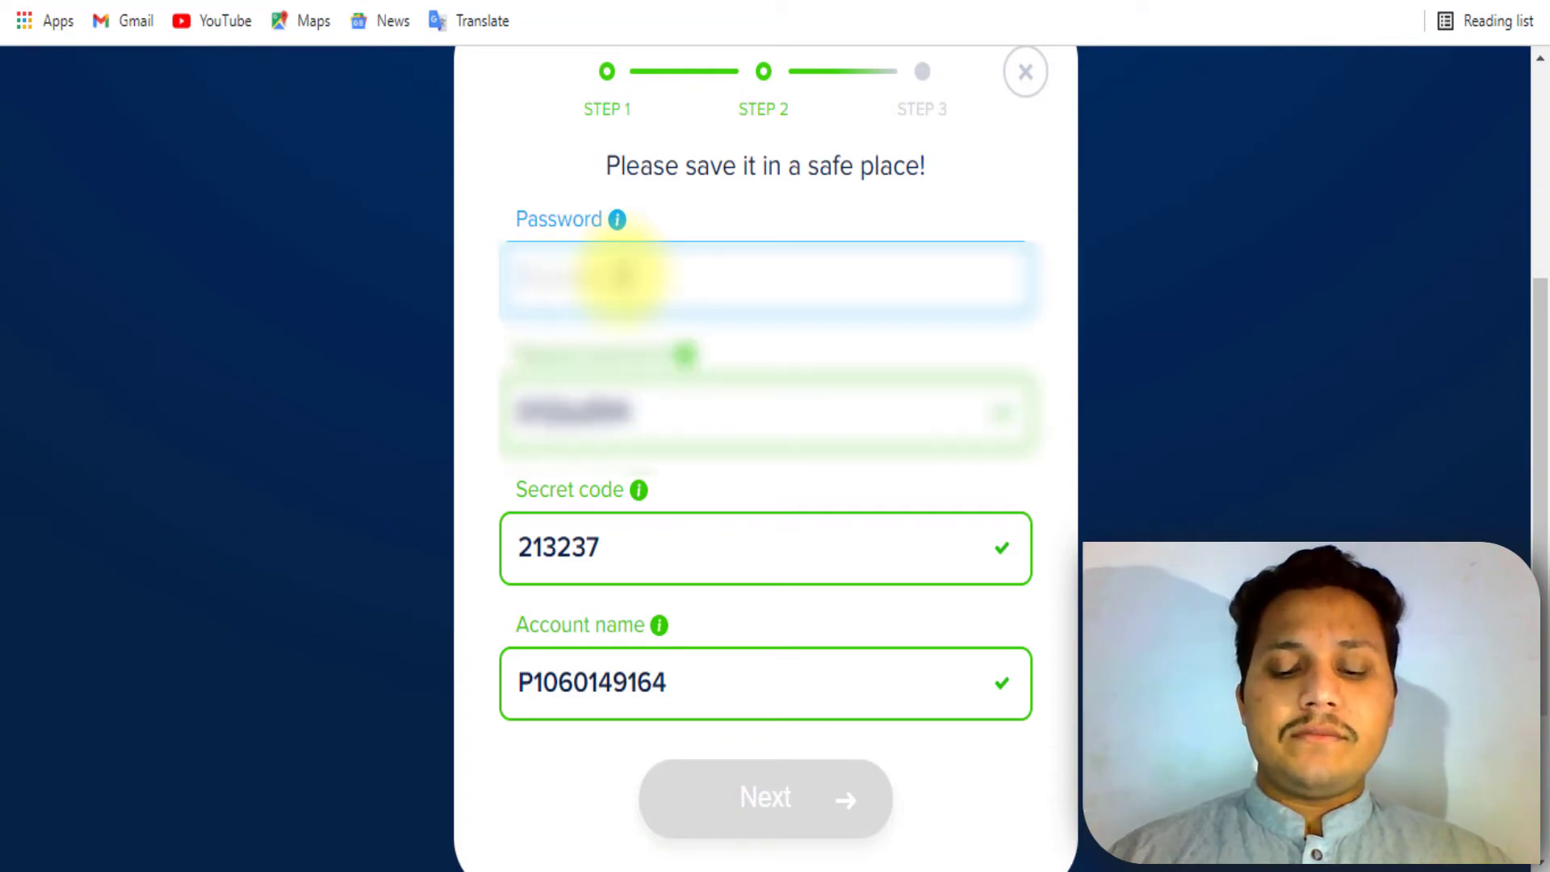
- Enter your own password, replace the secret code with a new one, and advance to step three
key("ctrl+v")
left_click(571, 364)
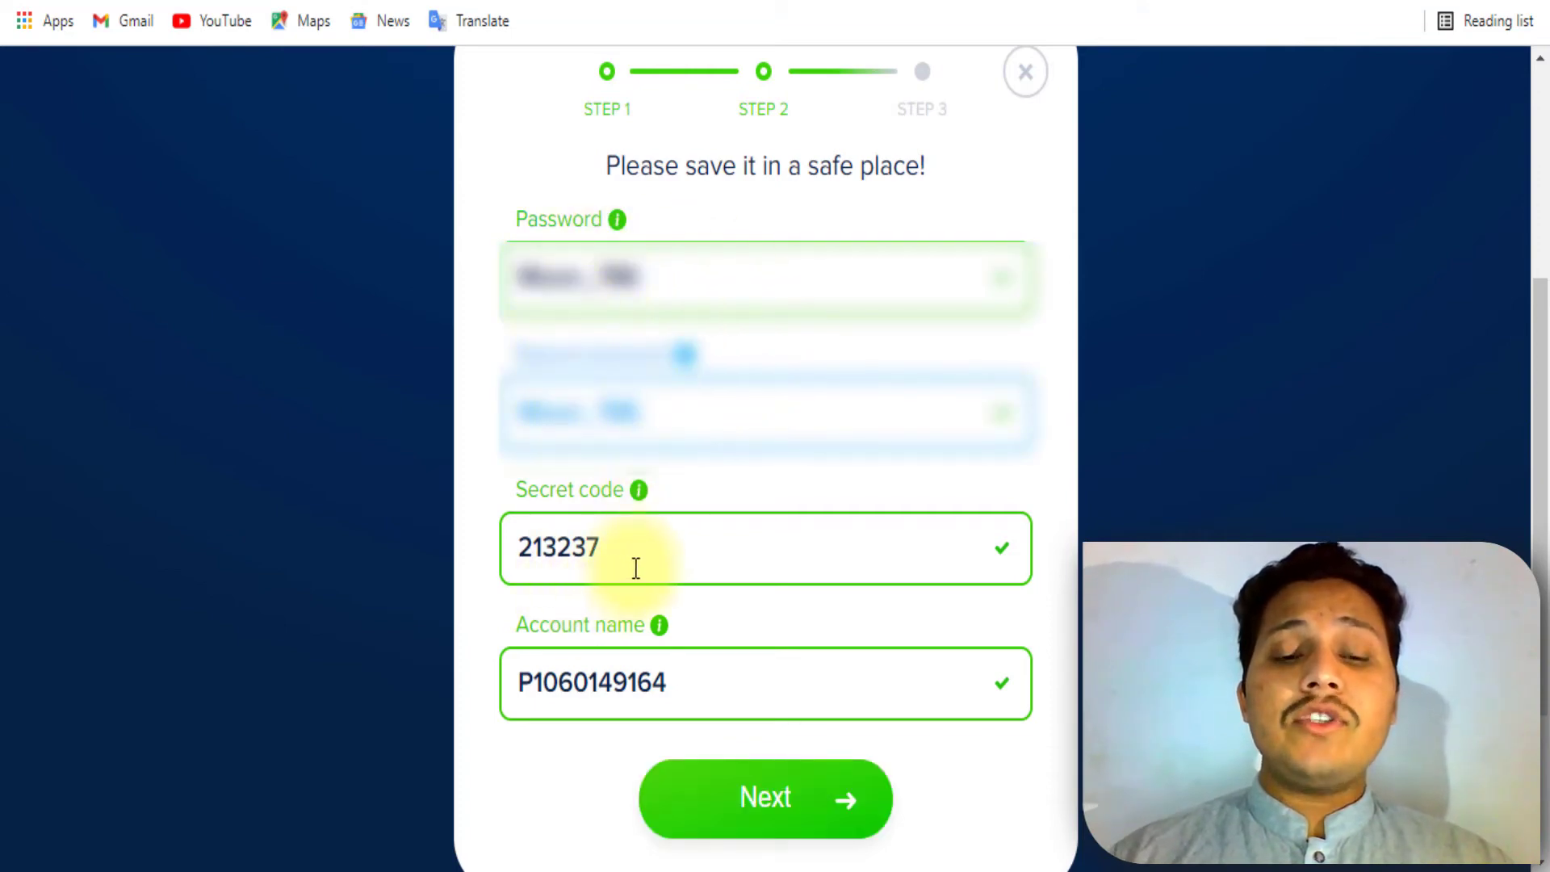
left_click_drag(633, 565, 512, 554)
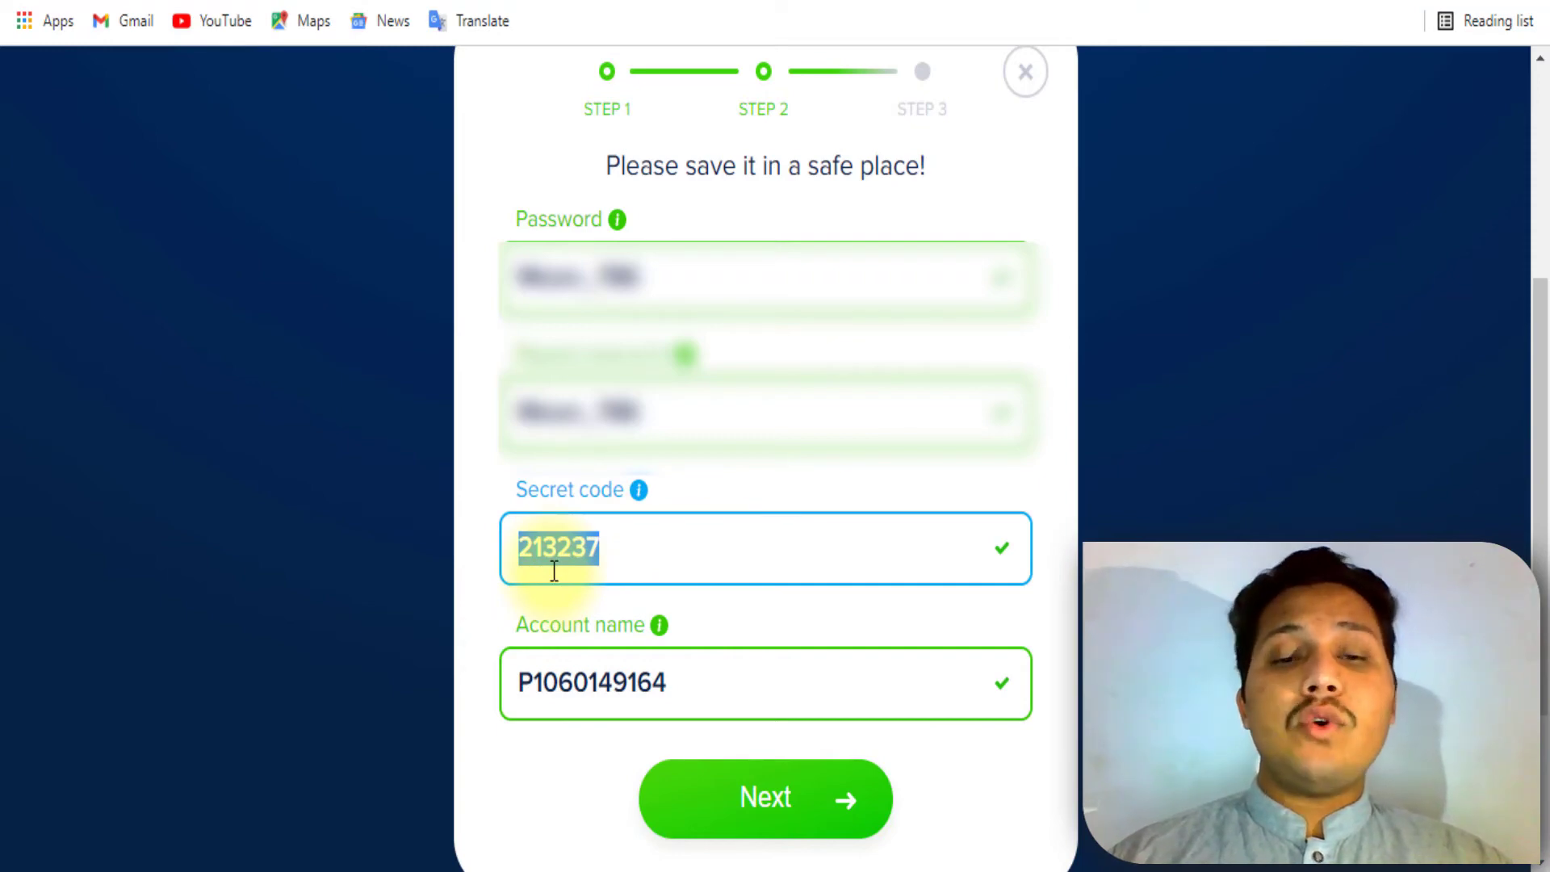
mouse_move(616, 548)
left_mouse_down()
mouse_move(561, 547)
mouse_move(605, 546)
left_mouse_up()
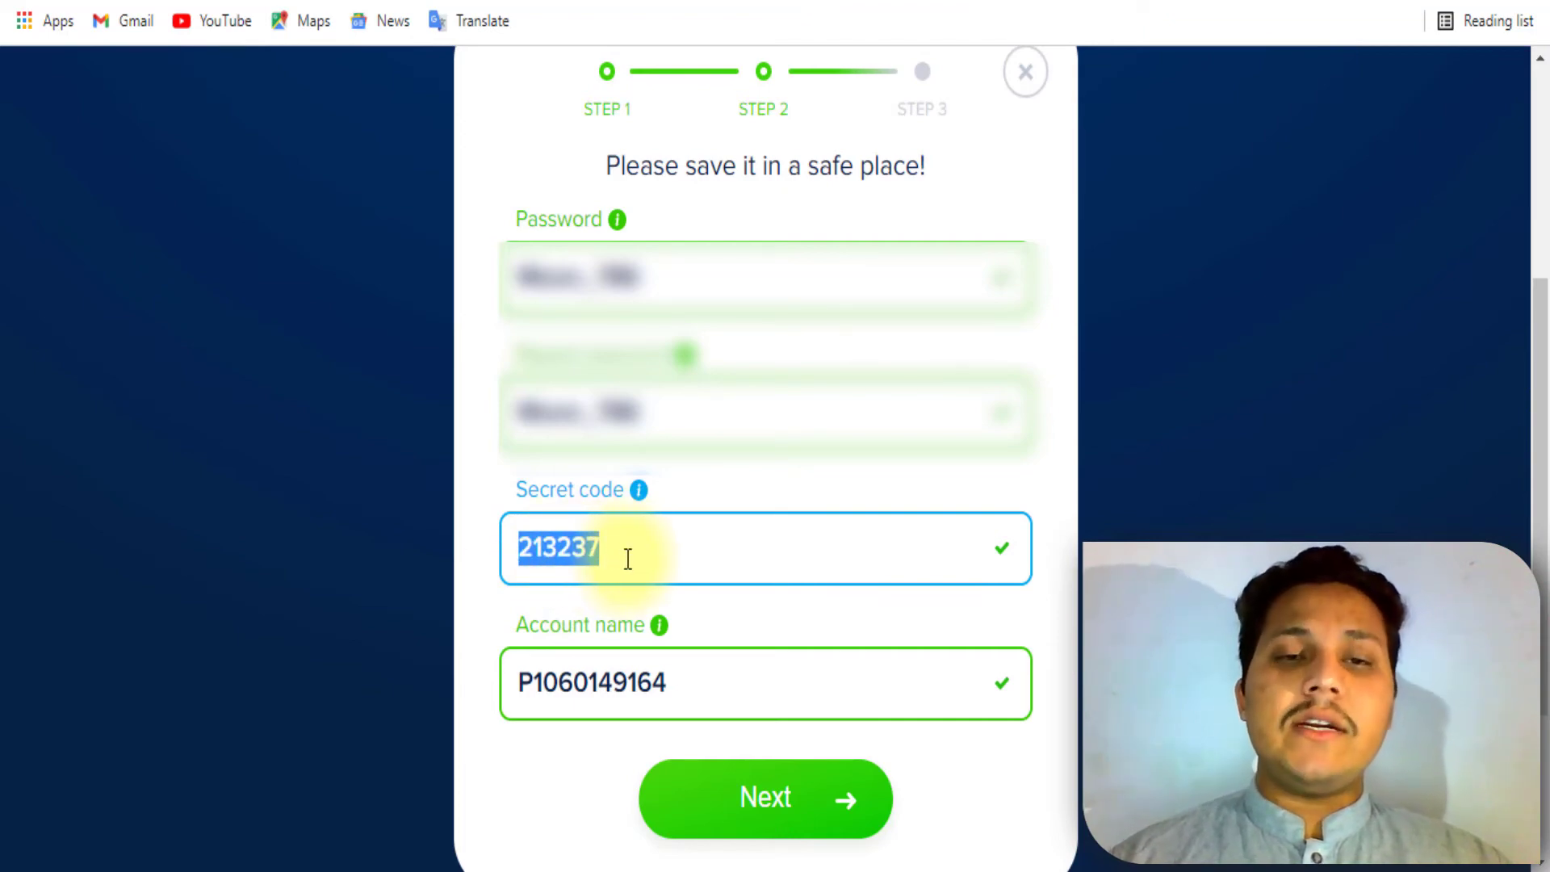
key("BackSpace")
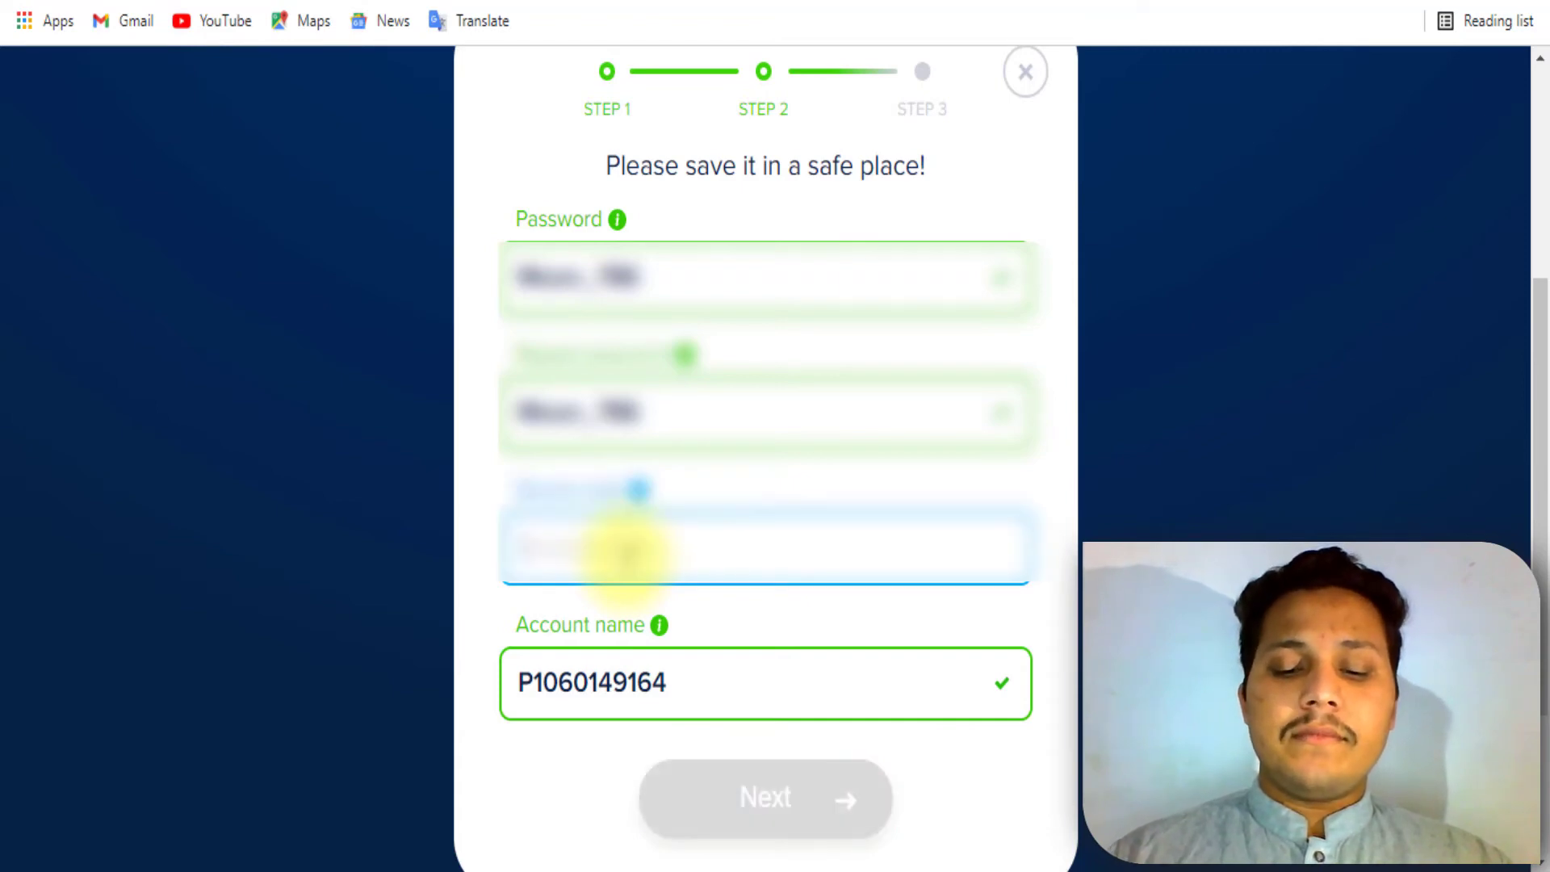
key("Return")
scroll(615, 646, "down", 3)
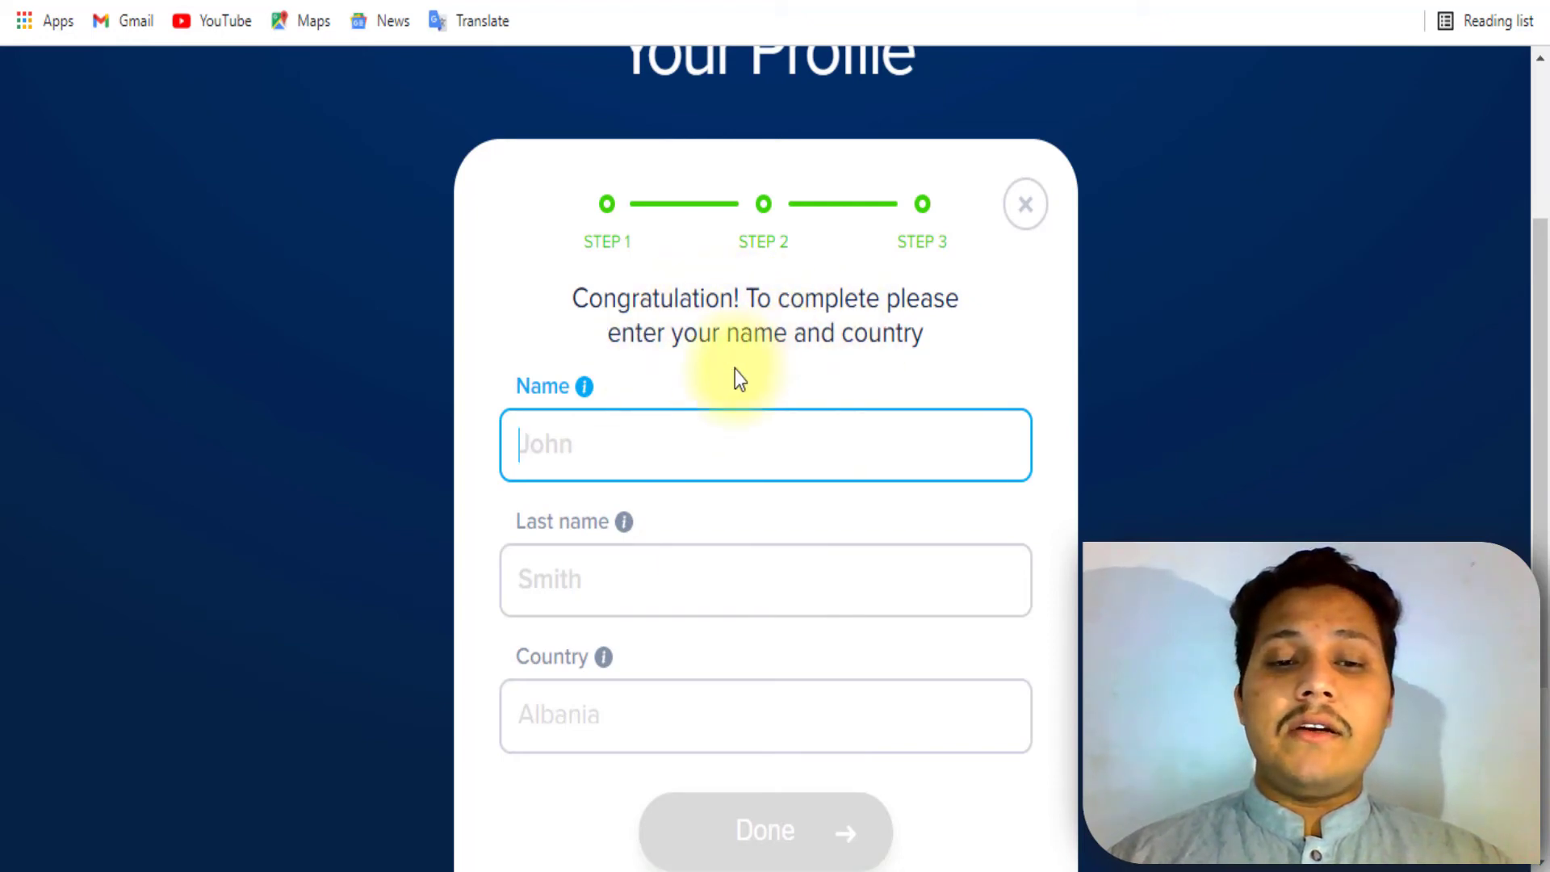
- Enter your first name and last name in the profile fields and click Done
scroll(733, 374, "down", 3)
scroll(730, 374, "up", 3)
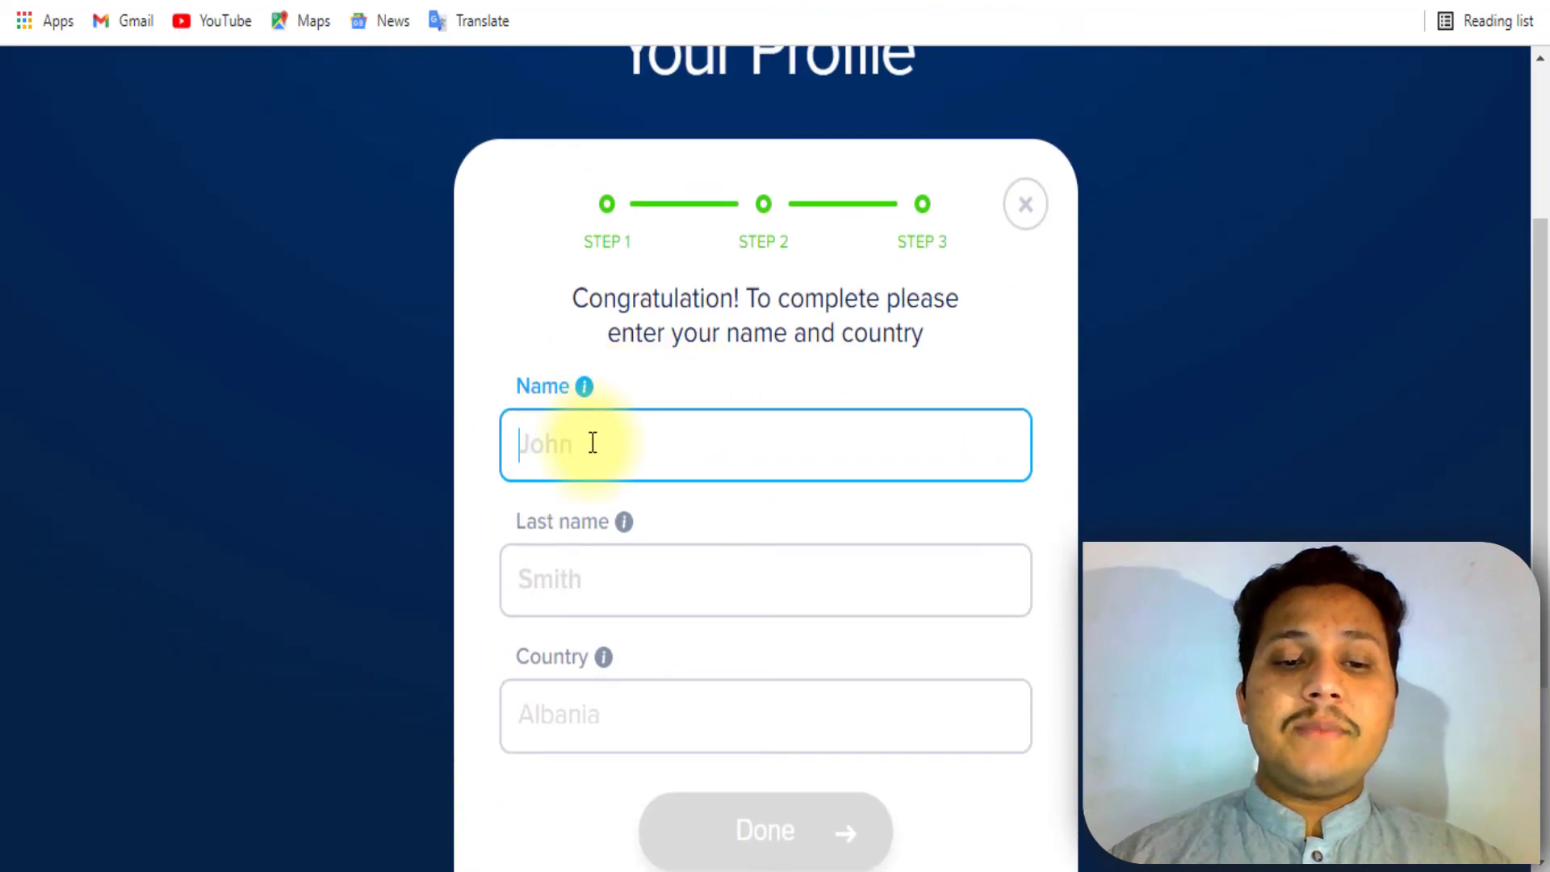
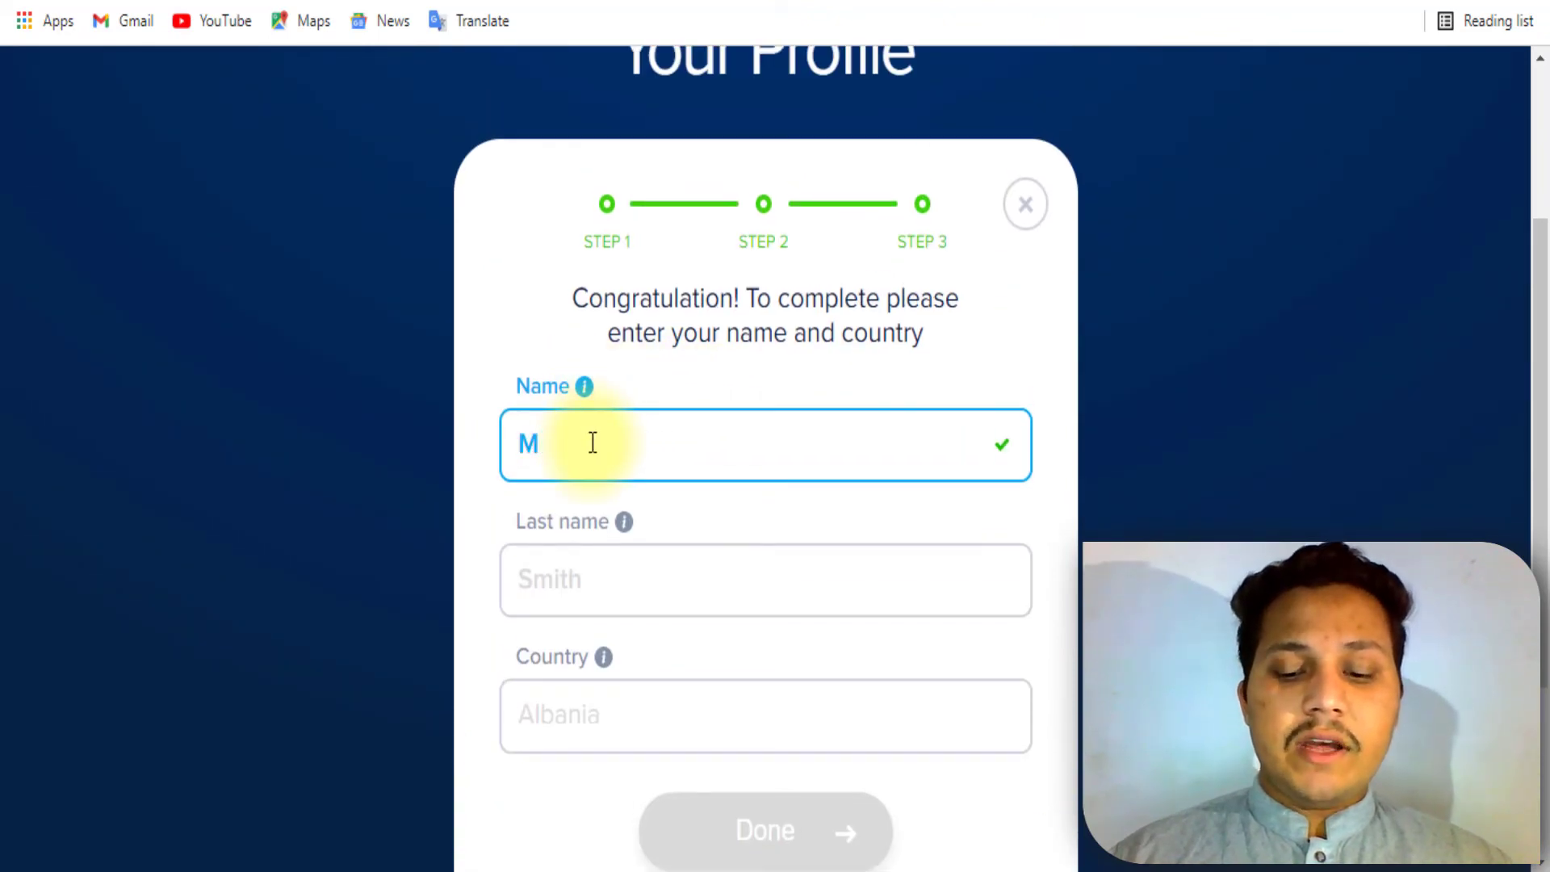
key("Tab")
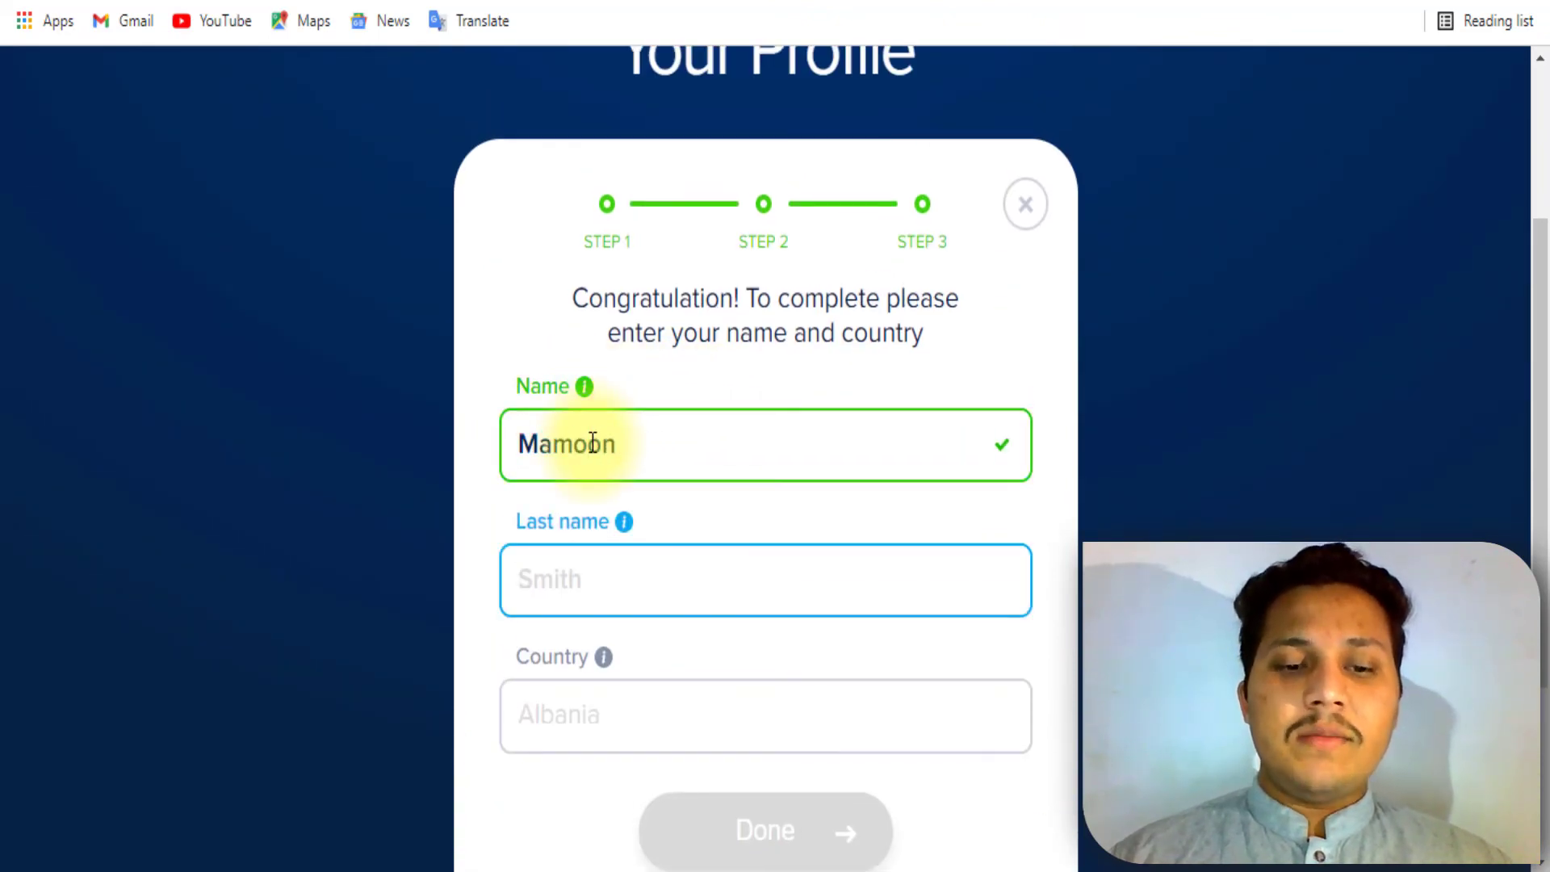
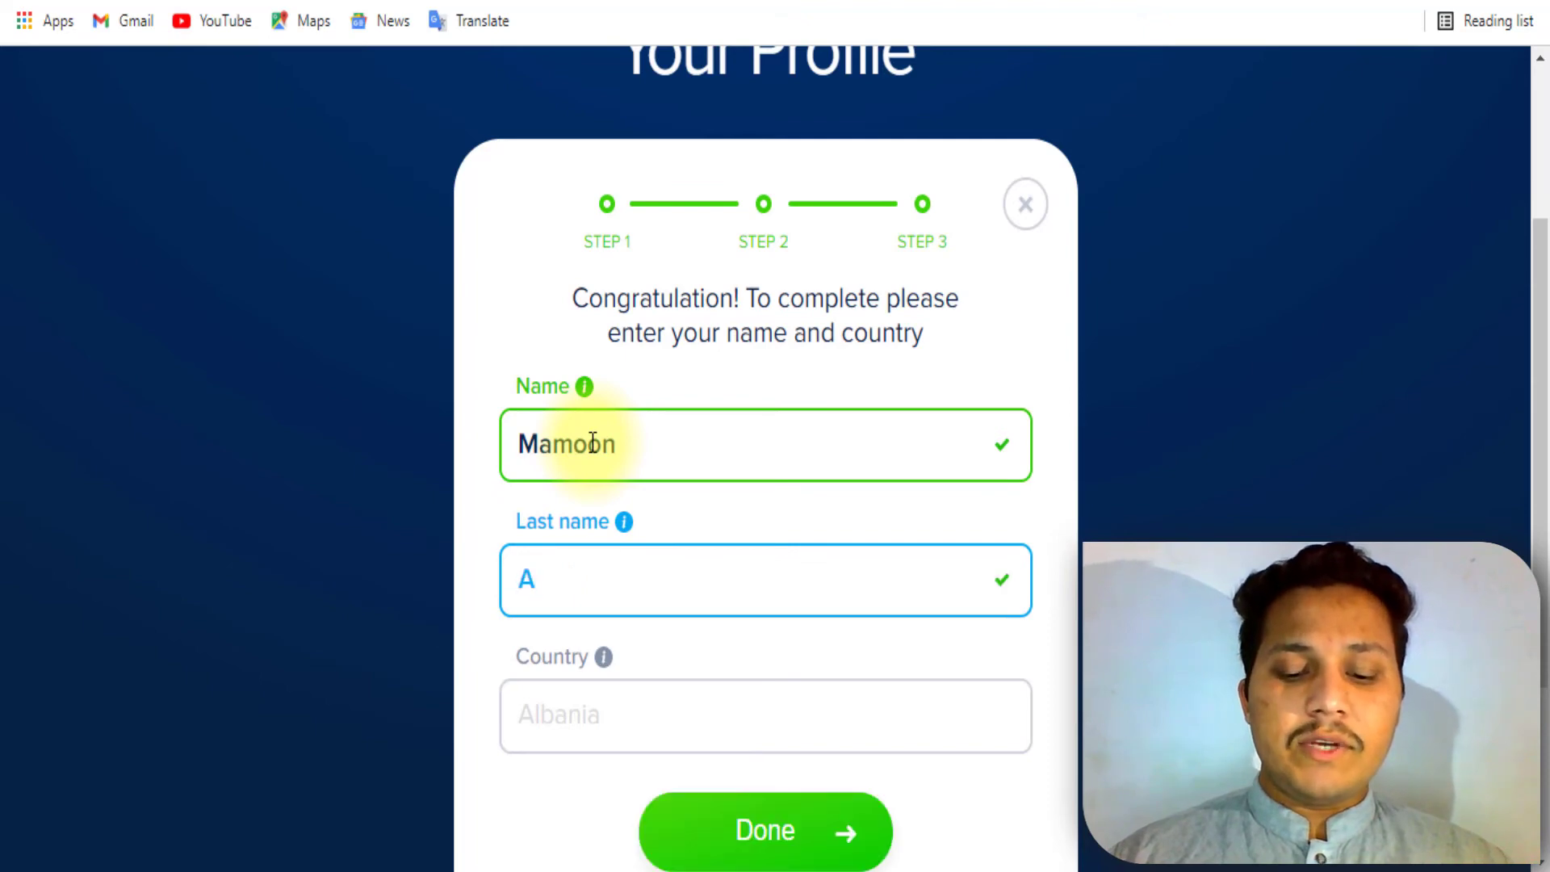
scroll(593, 443, "down", 2)
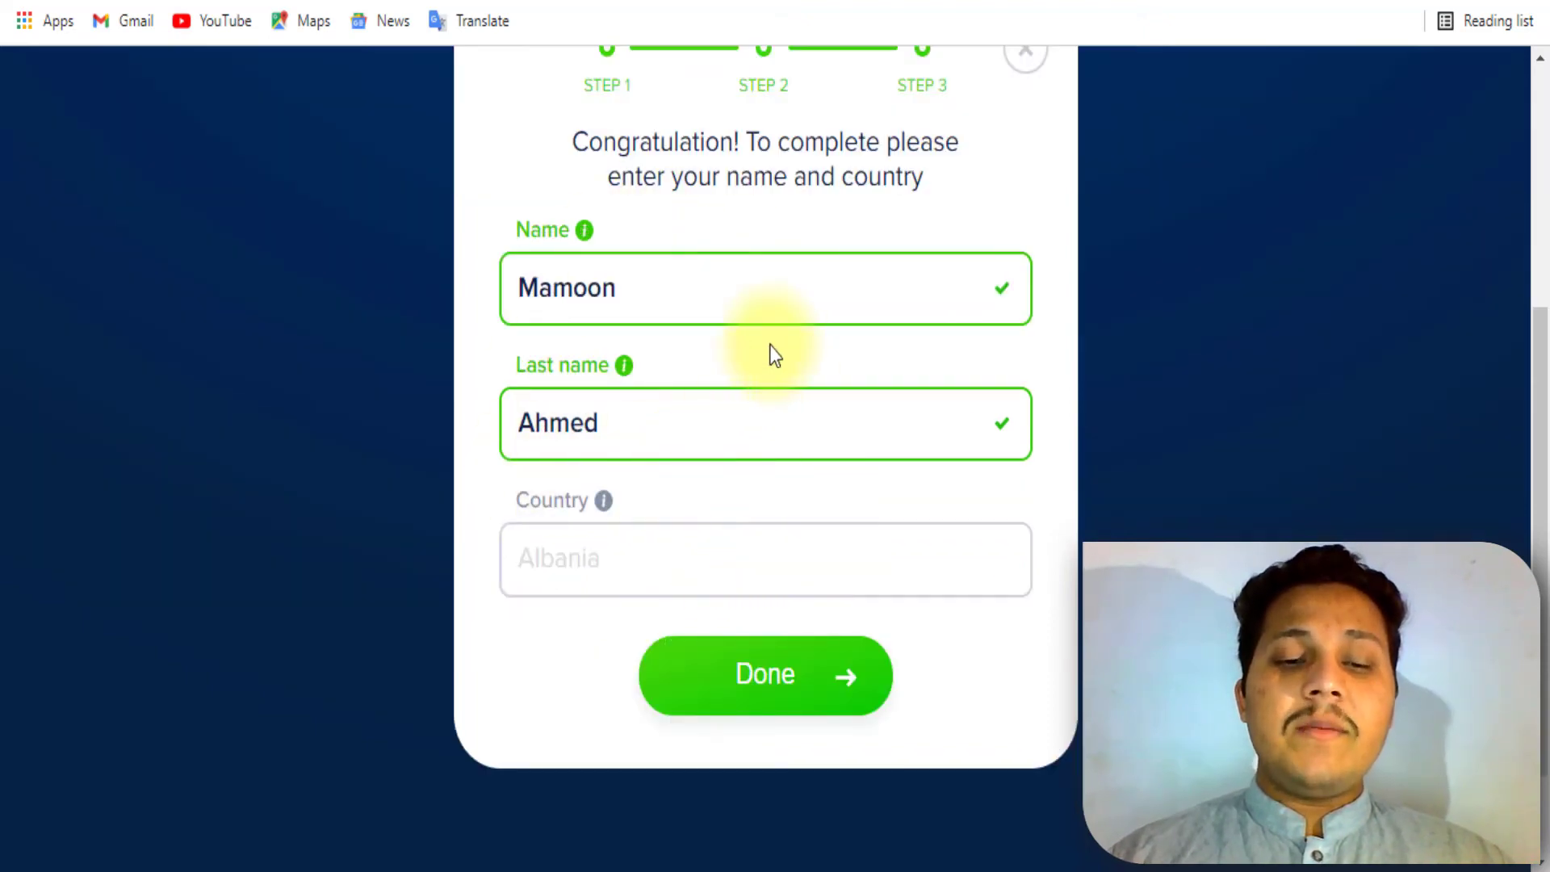
left_click(763, 676)
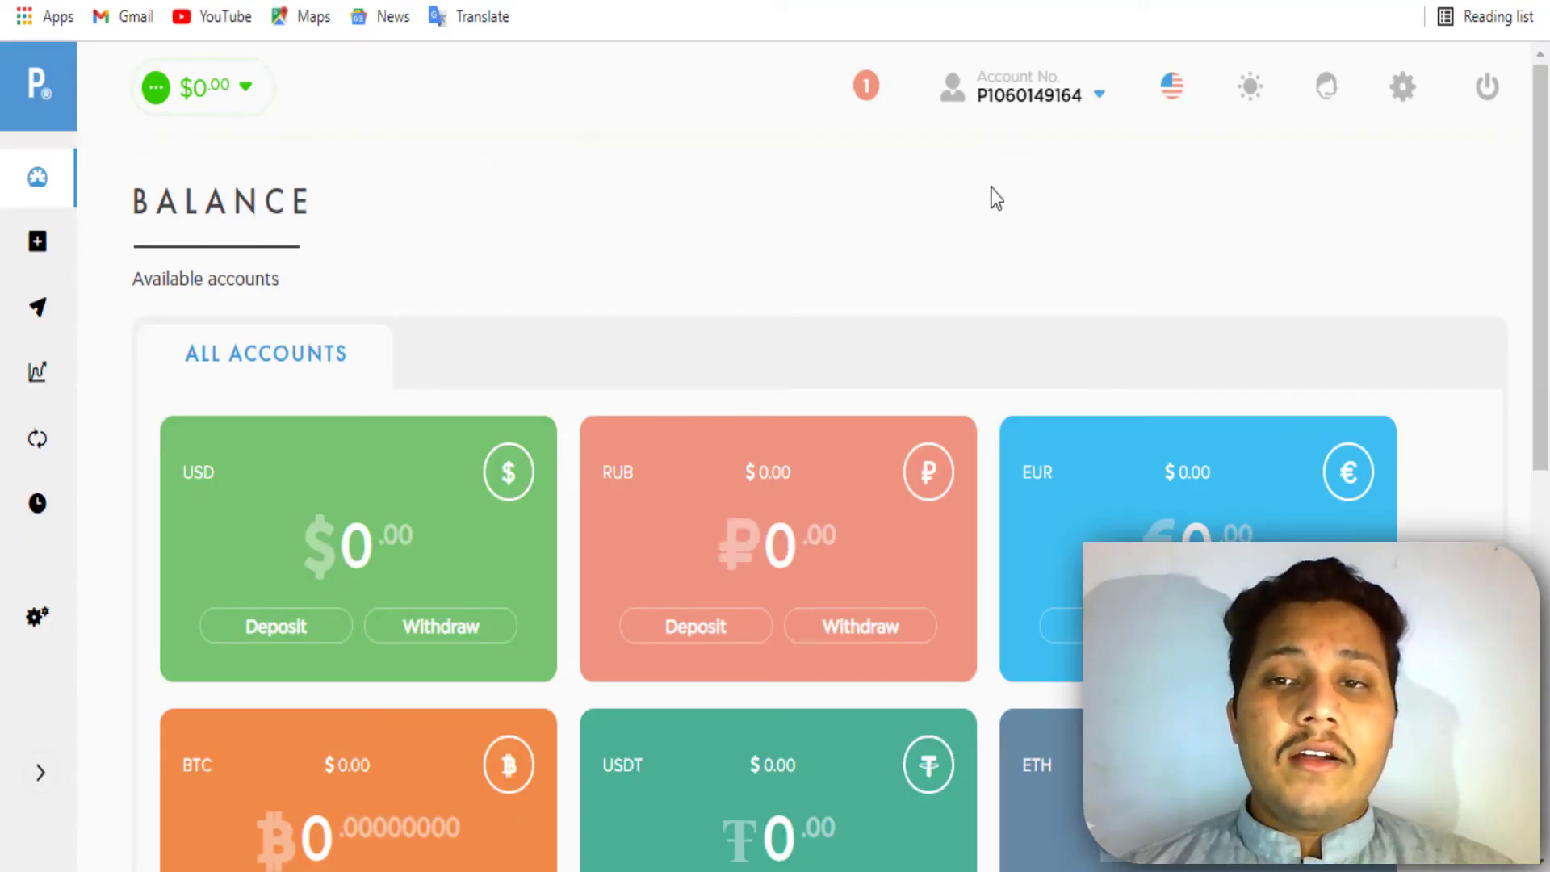
- Review the Account No. details and $0.00 currency balances, then open the settings gear menu
left_click(1024, 105)
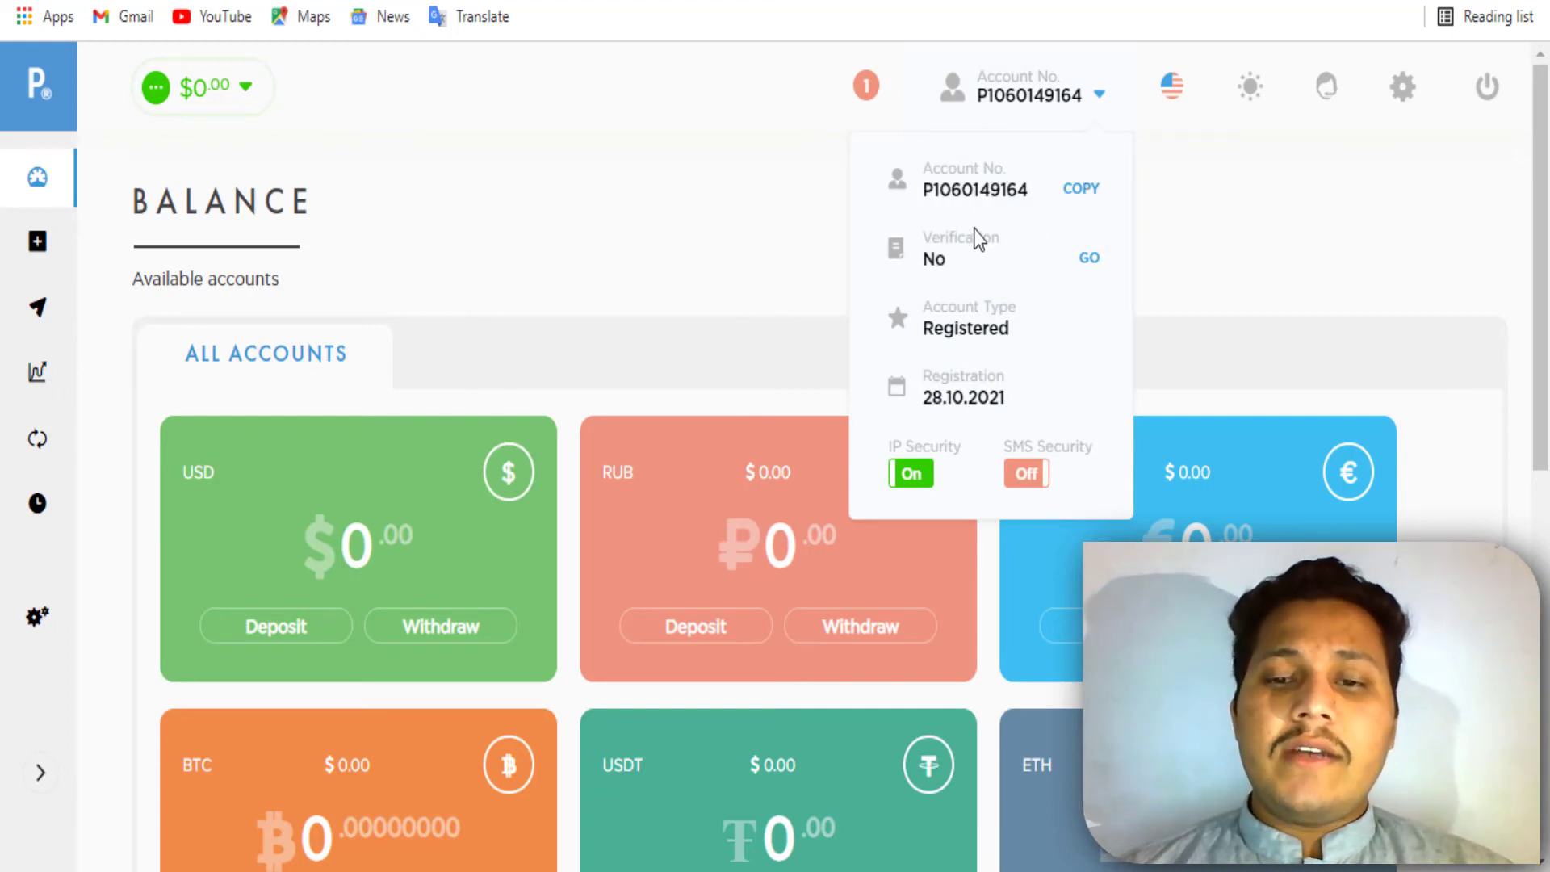
left_click(783, 301)
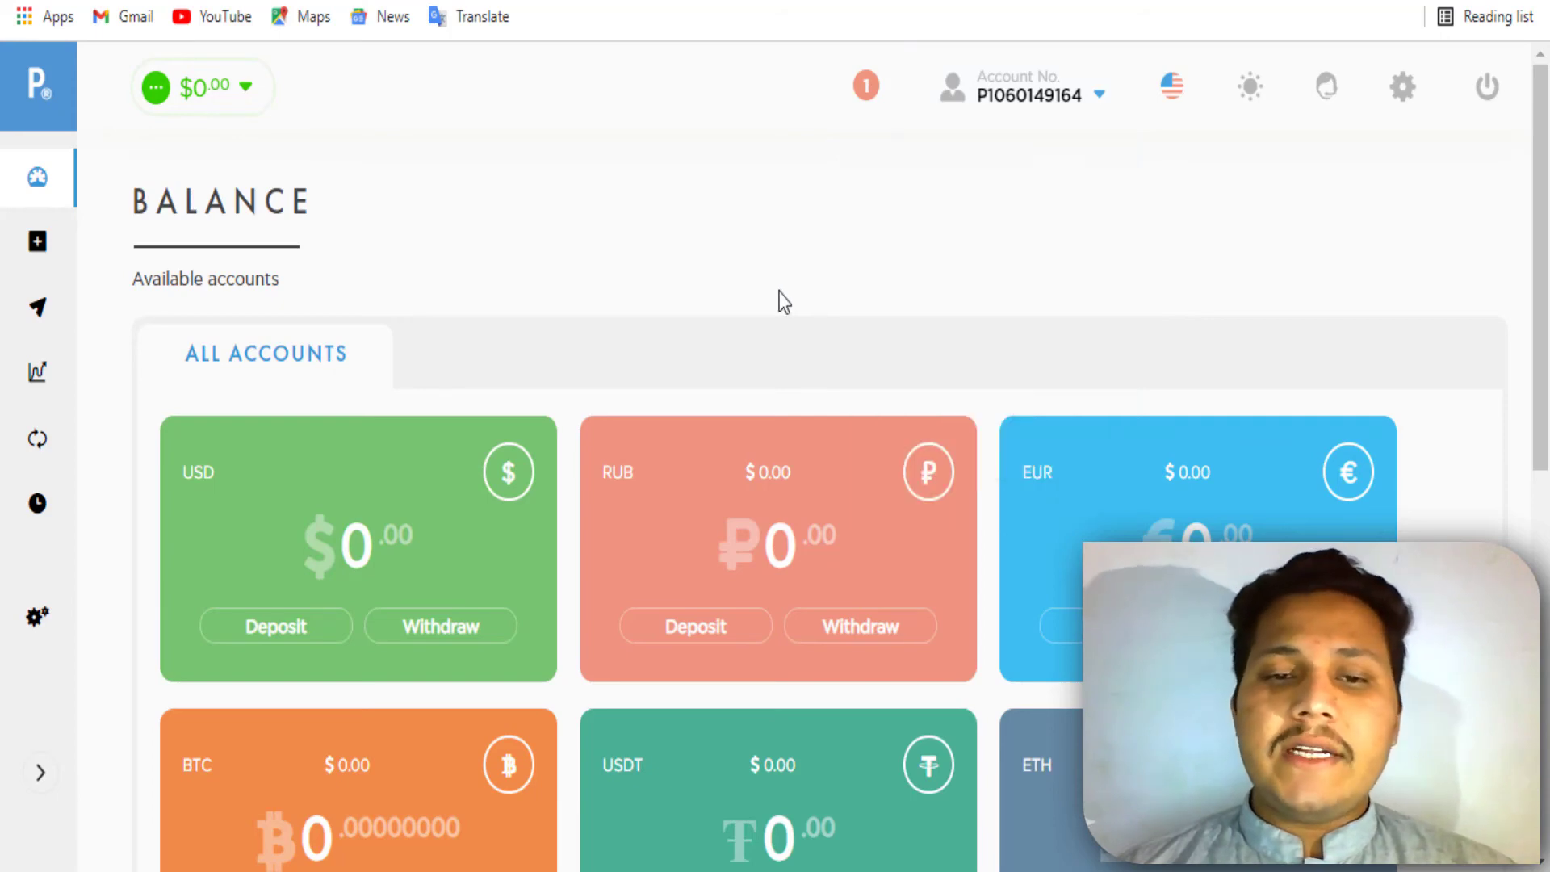
scroll(654, 244, "down", 3)
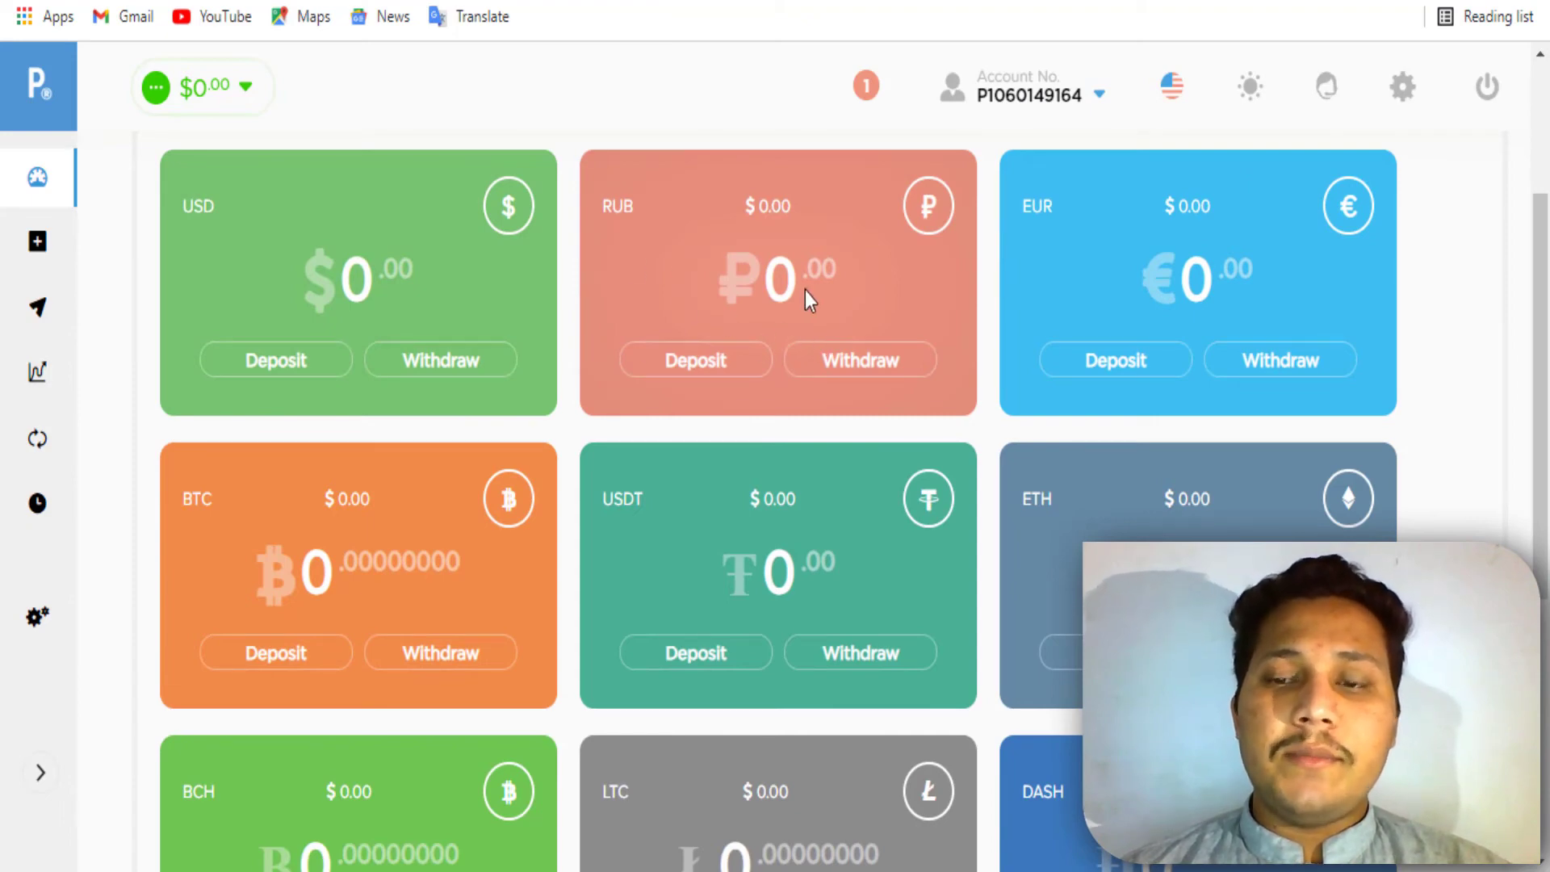
scroll(806, 293, "up", 3)
scroll(1045, 493, "down", 2)
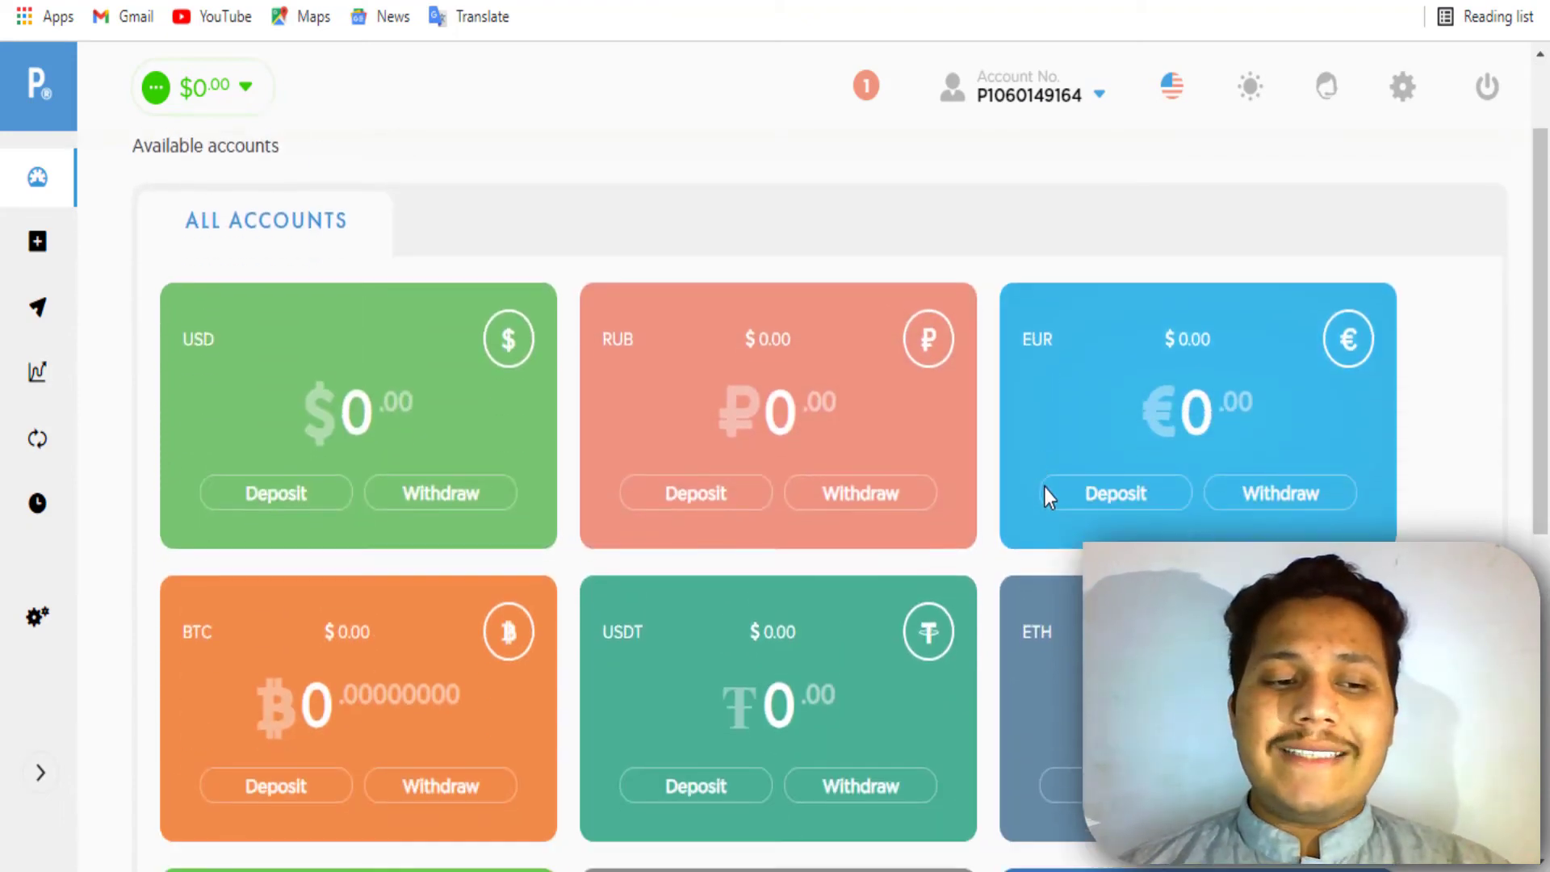
scroll(1044, 487, "up", 2)
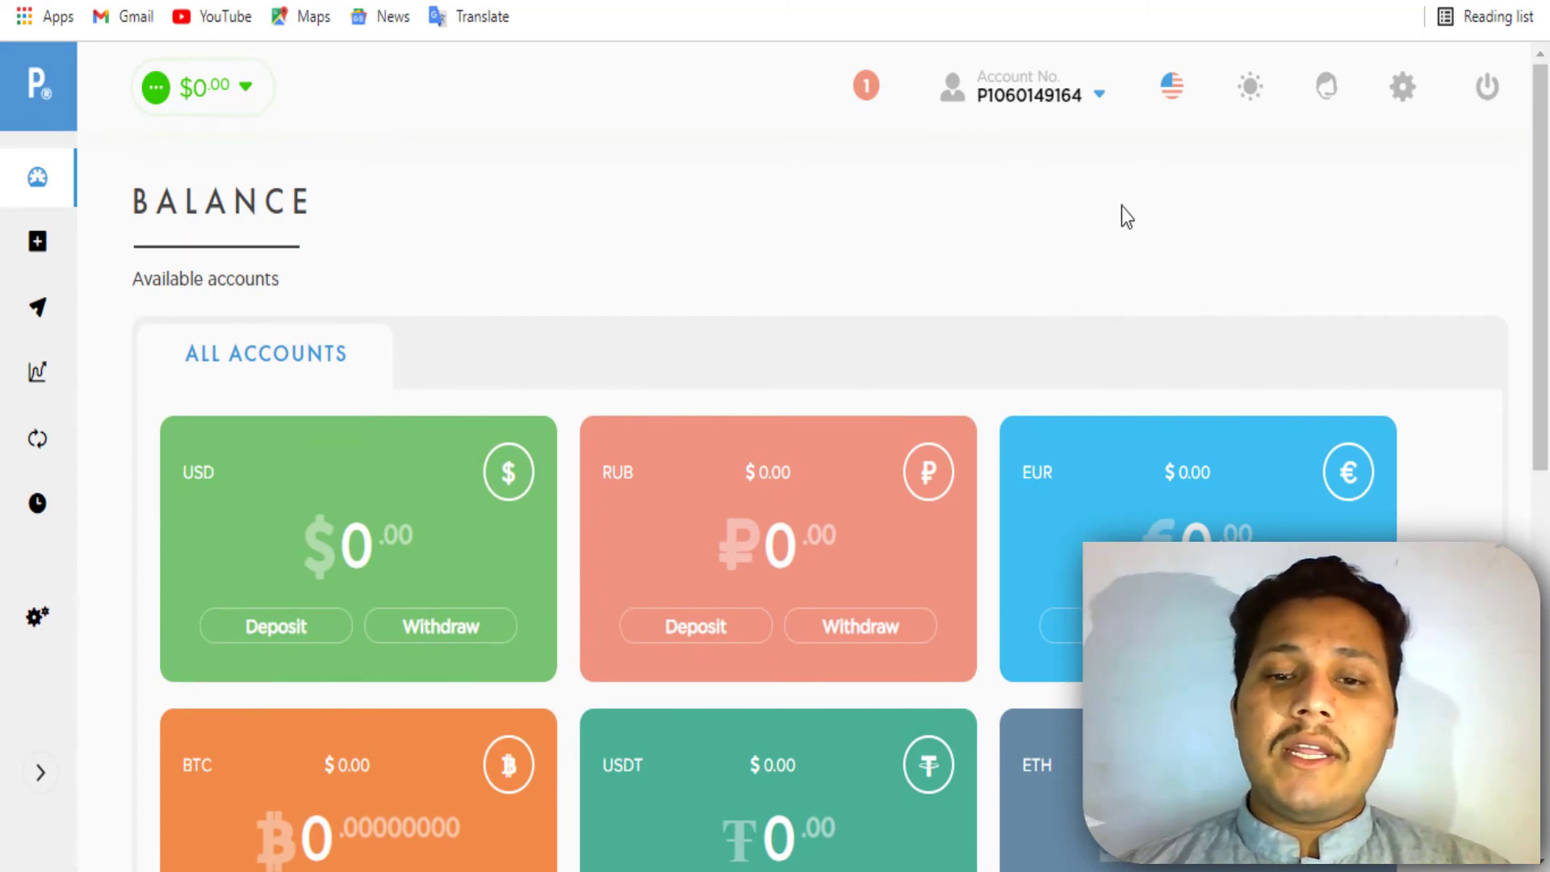
scroll(454, 436, "down", 6)
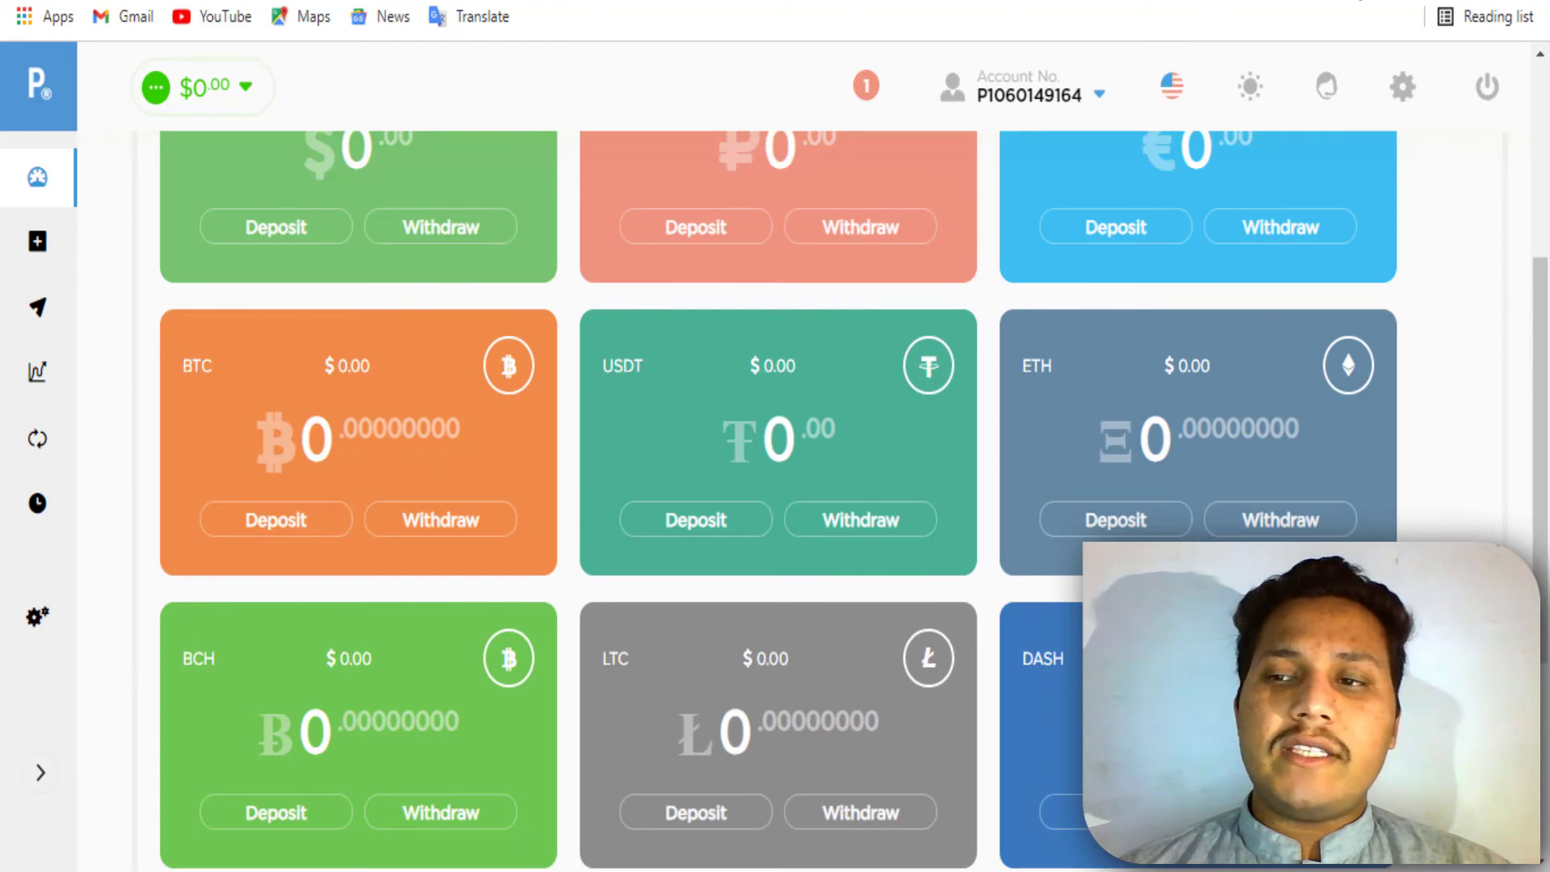
left_click(1401, 89)
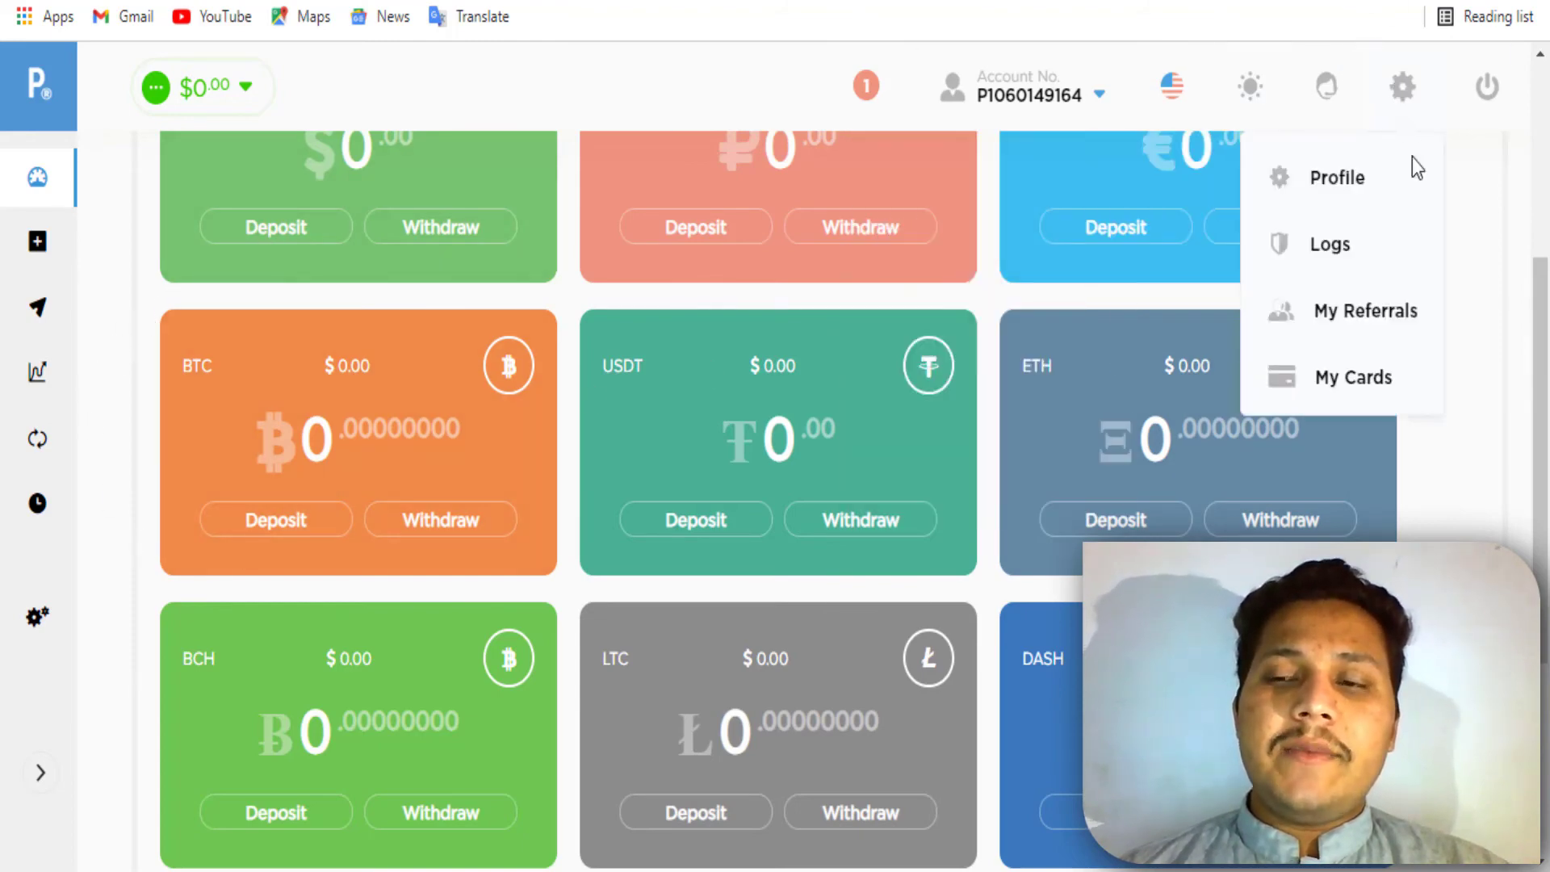
- Open My Referrals and scroll to the 10% plan and partner link section
left_click(1364, 317)
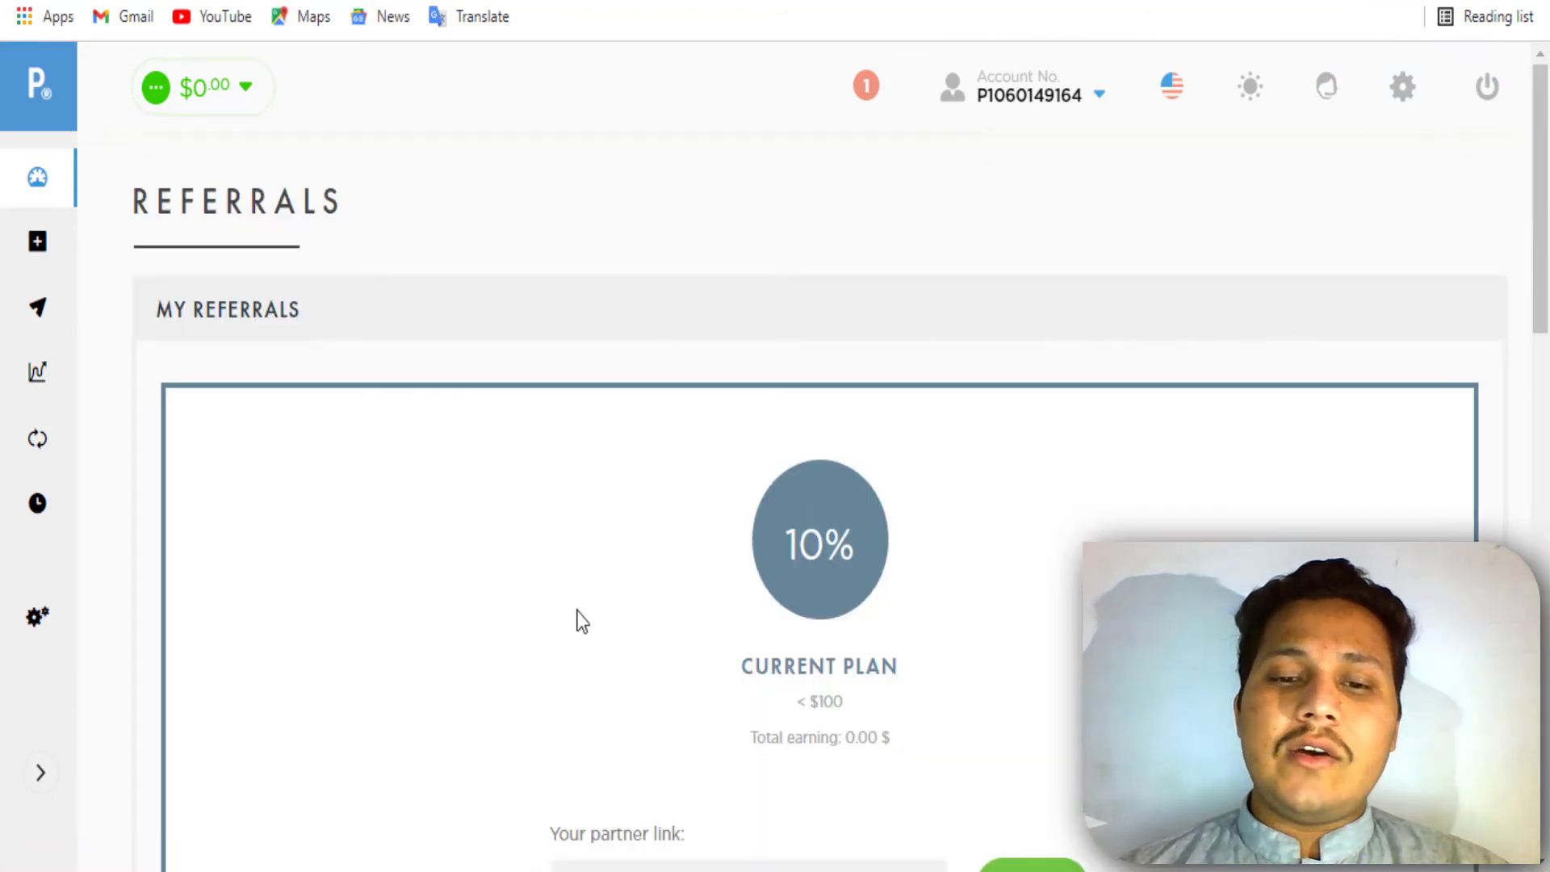
scroll(623, 477, "down", 3)
scroll(623, 476, "up", 3)
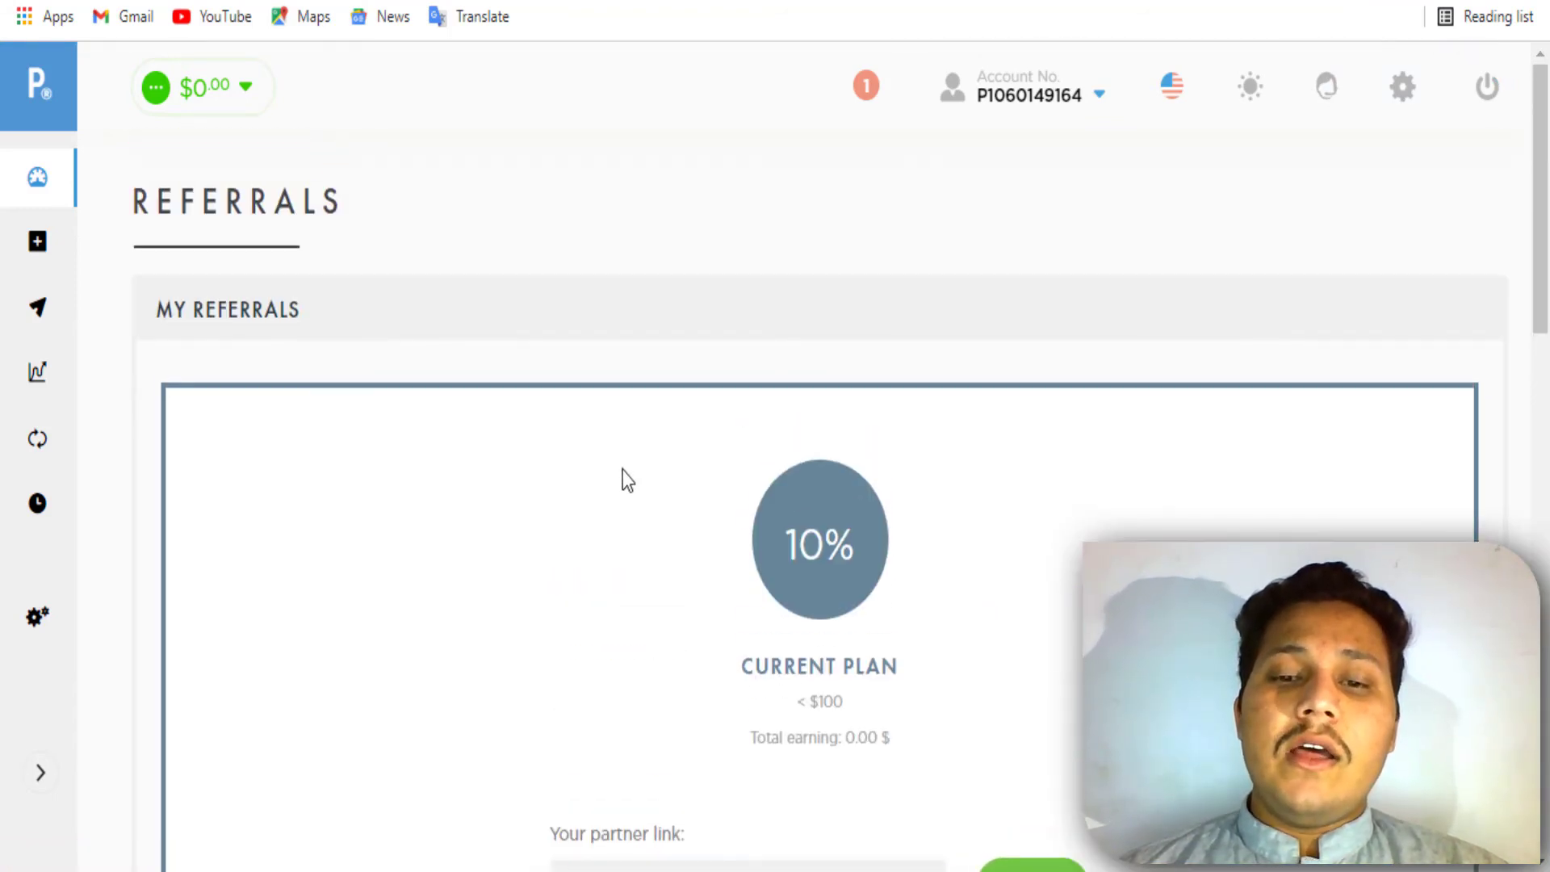
scroll(622, 473, "down", 3)
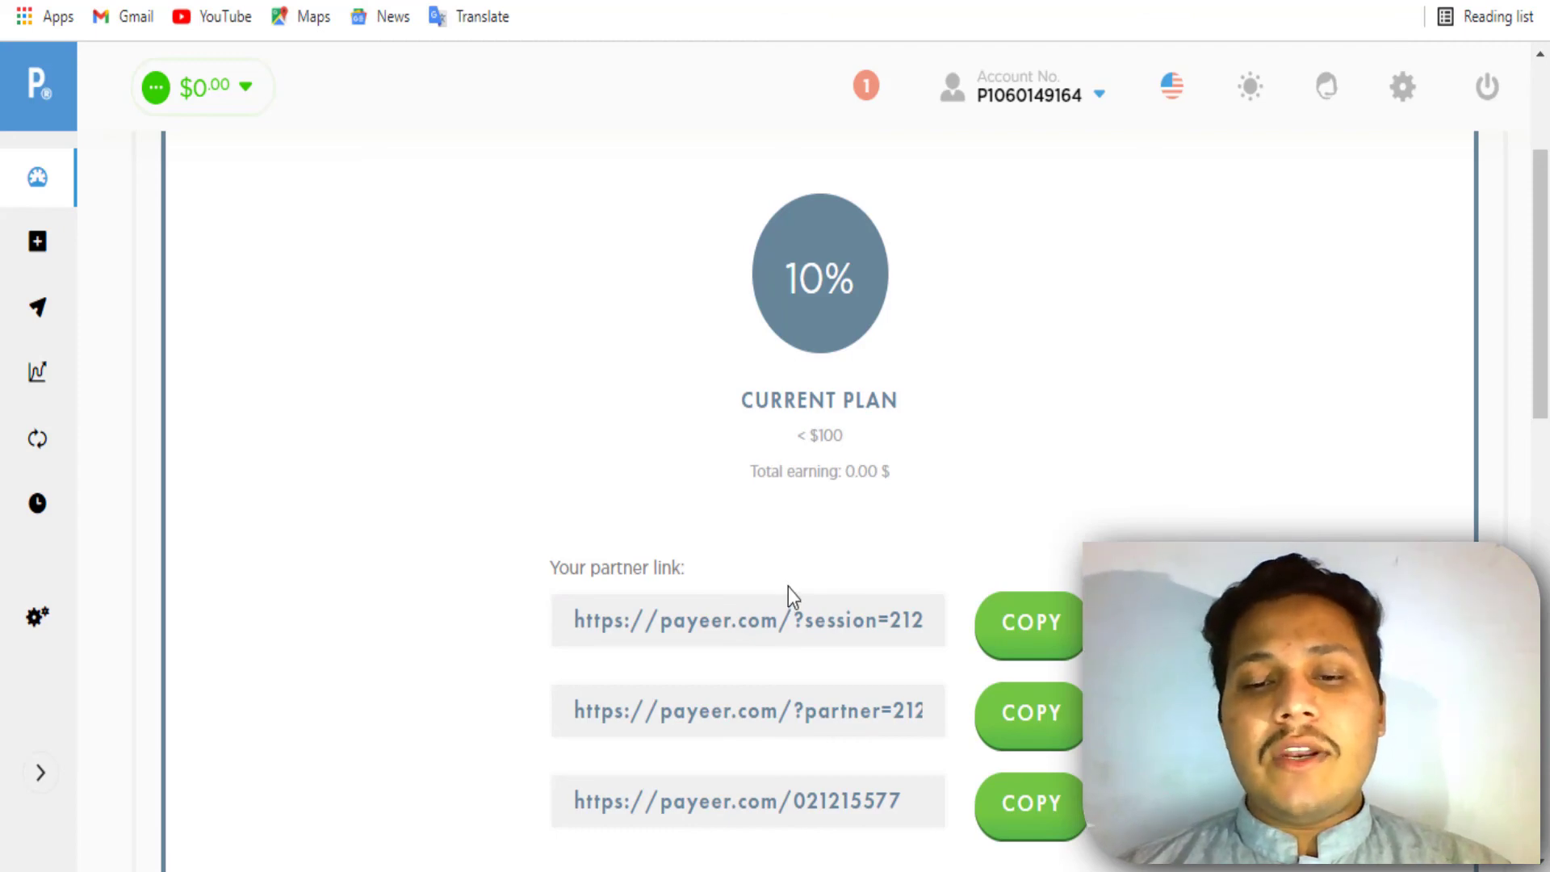
scroll(667, 491, "up", 2)
scroll(664, 476, "down", 2)
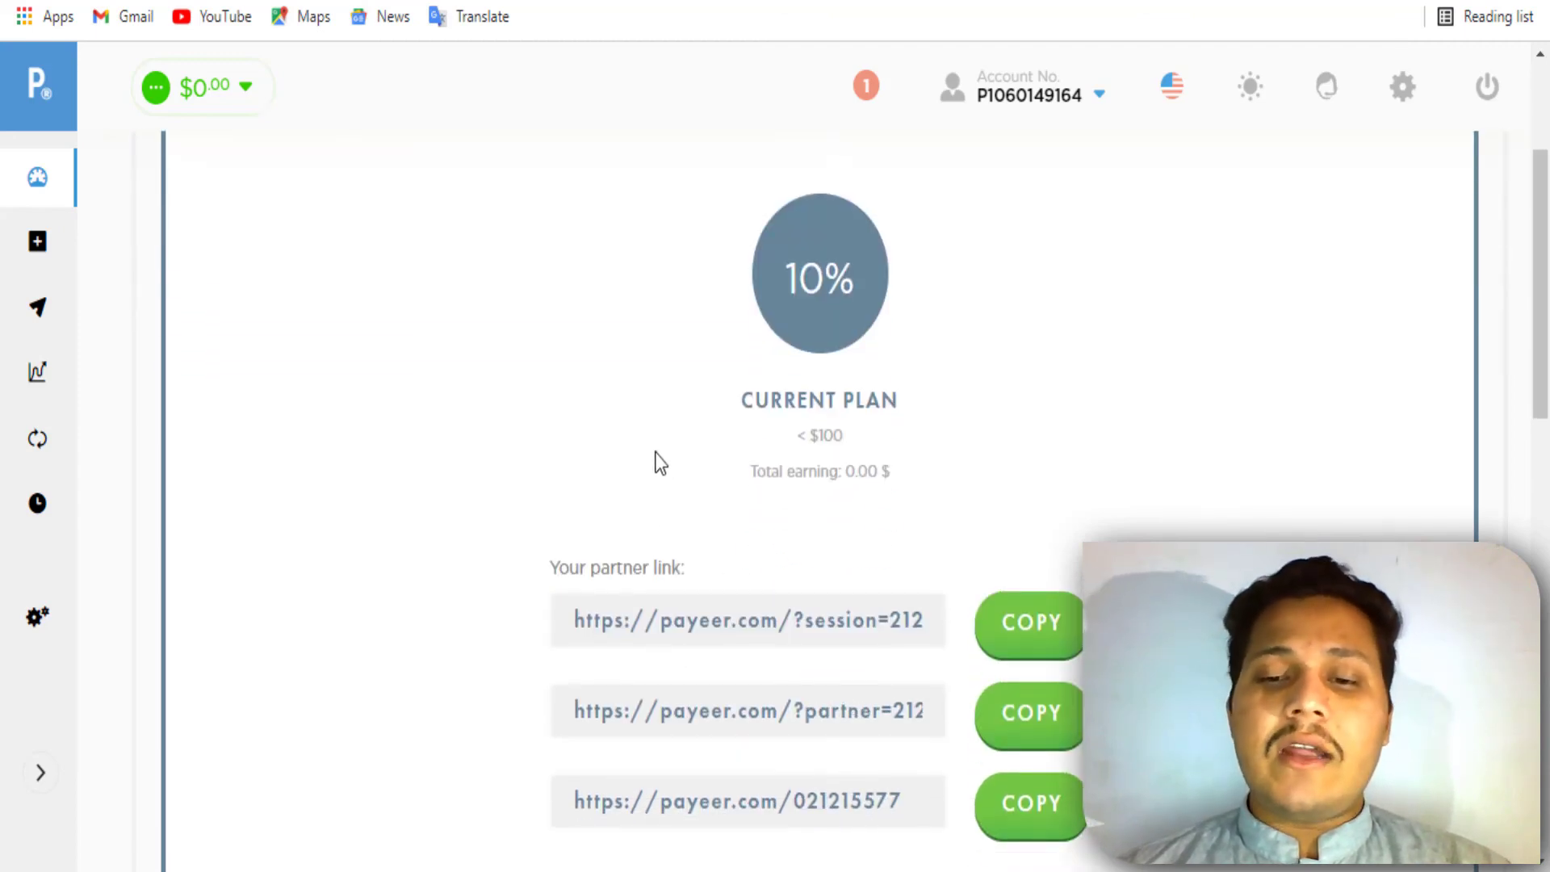
- Copy the first and second partner links using their COPY buttons
left_click(1022, 627)
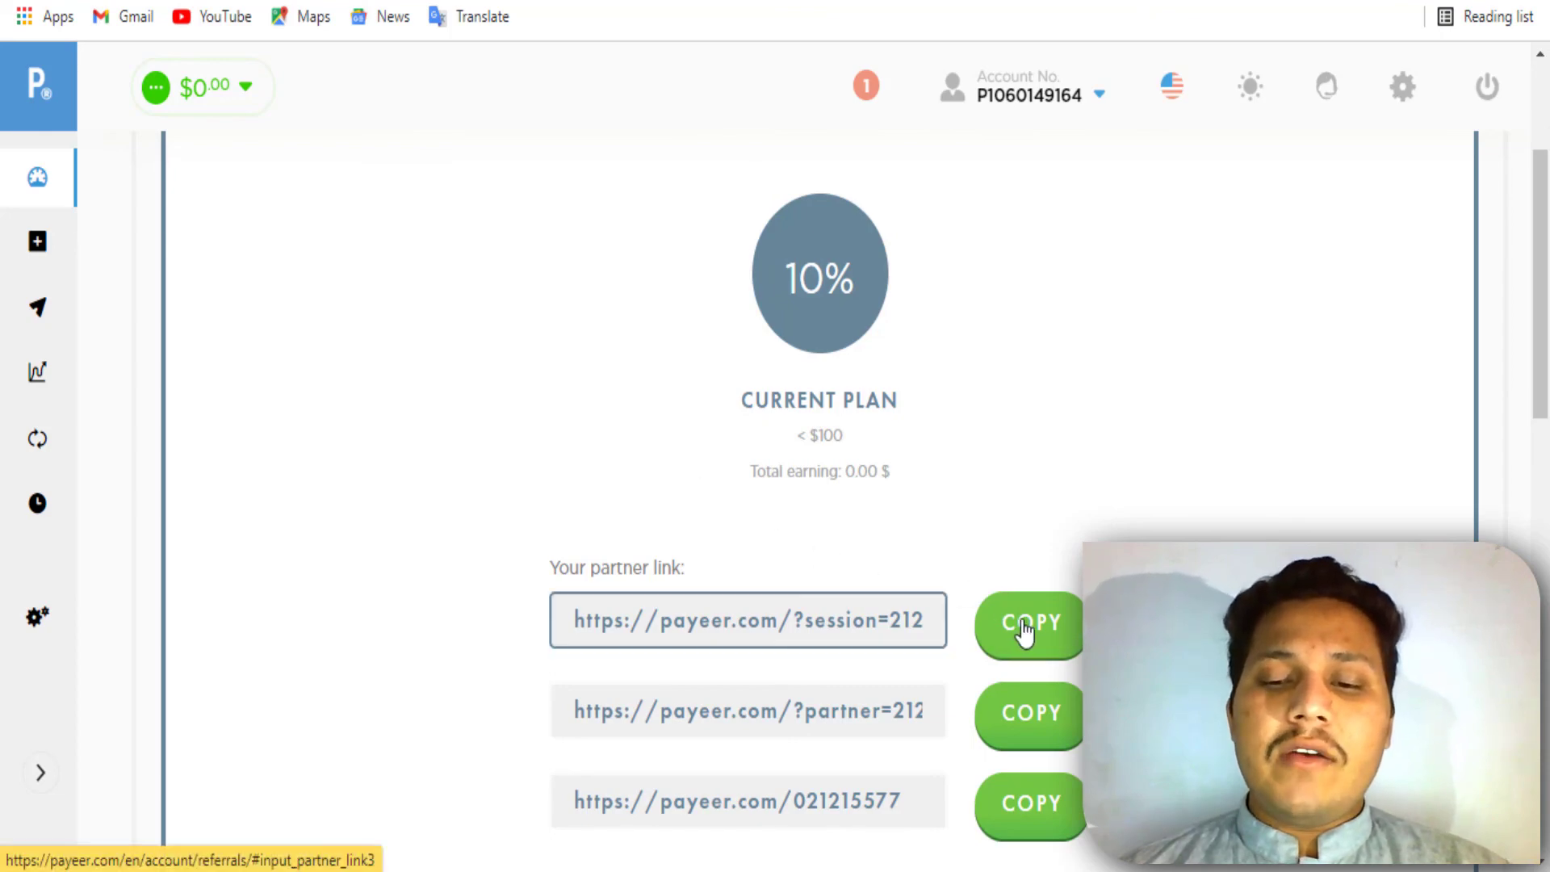
left_click(1013, 744)
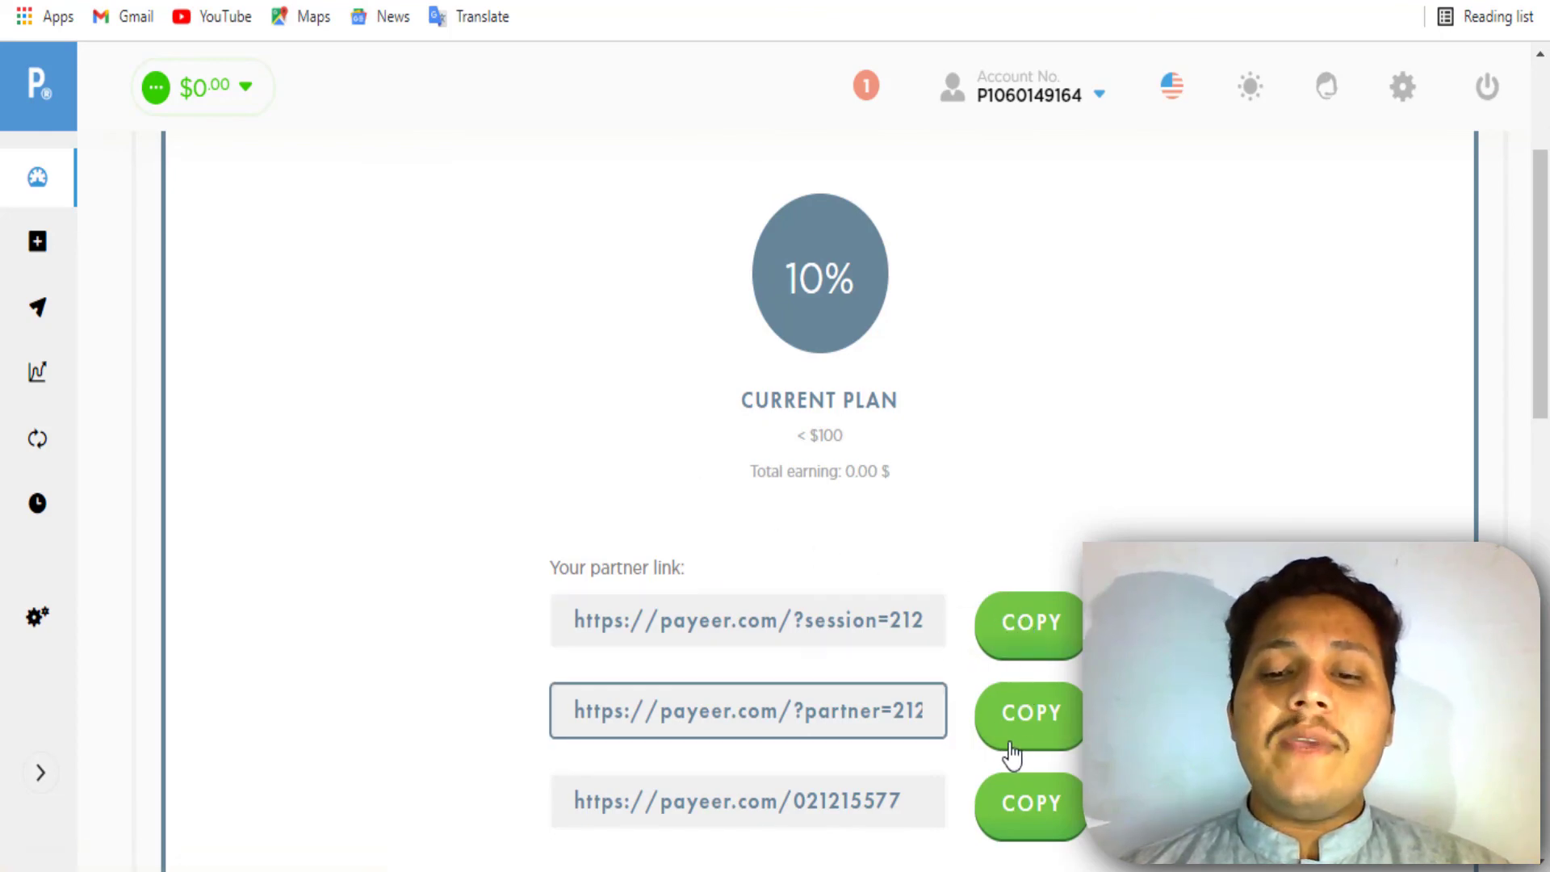
left_click(981, 633)
left_click(898, 471)
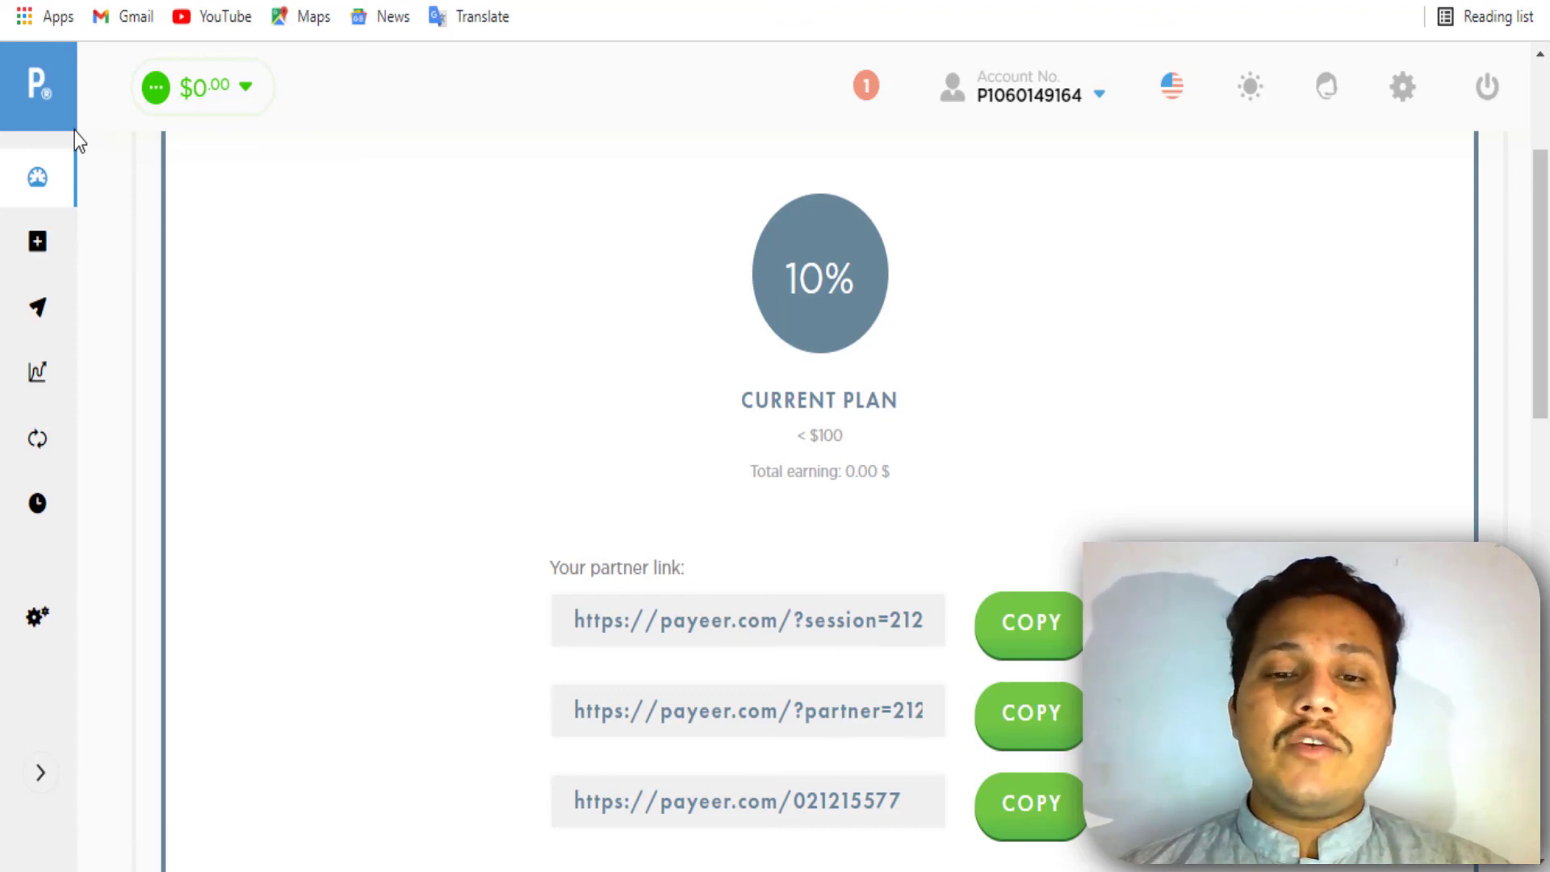
scroll(801, 323, "down", 5)
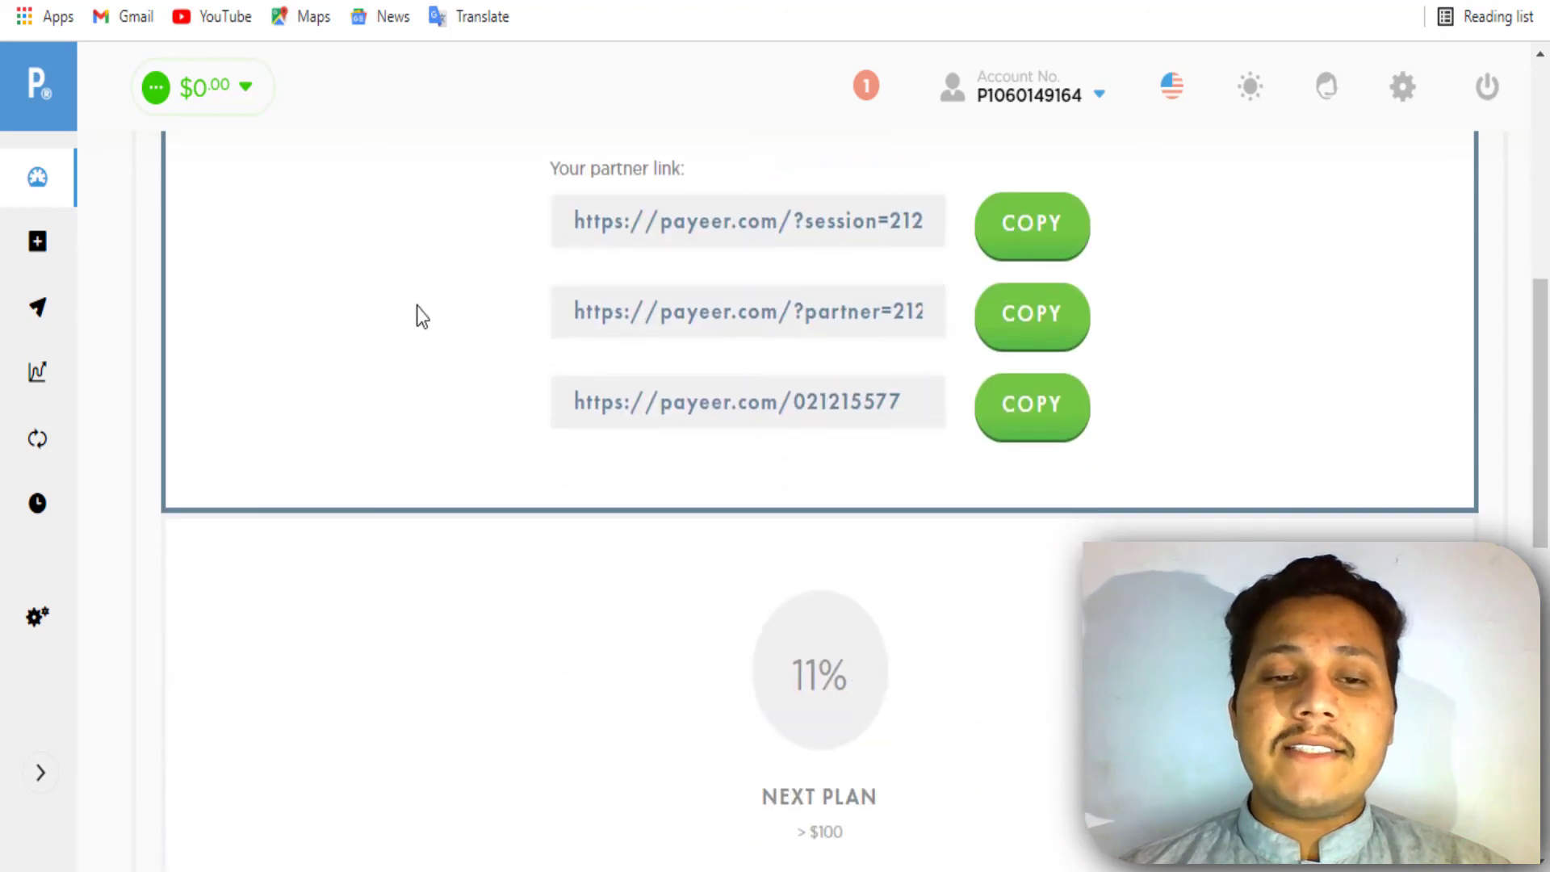
scroll(350, 298, "up", 8)
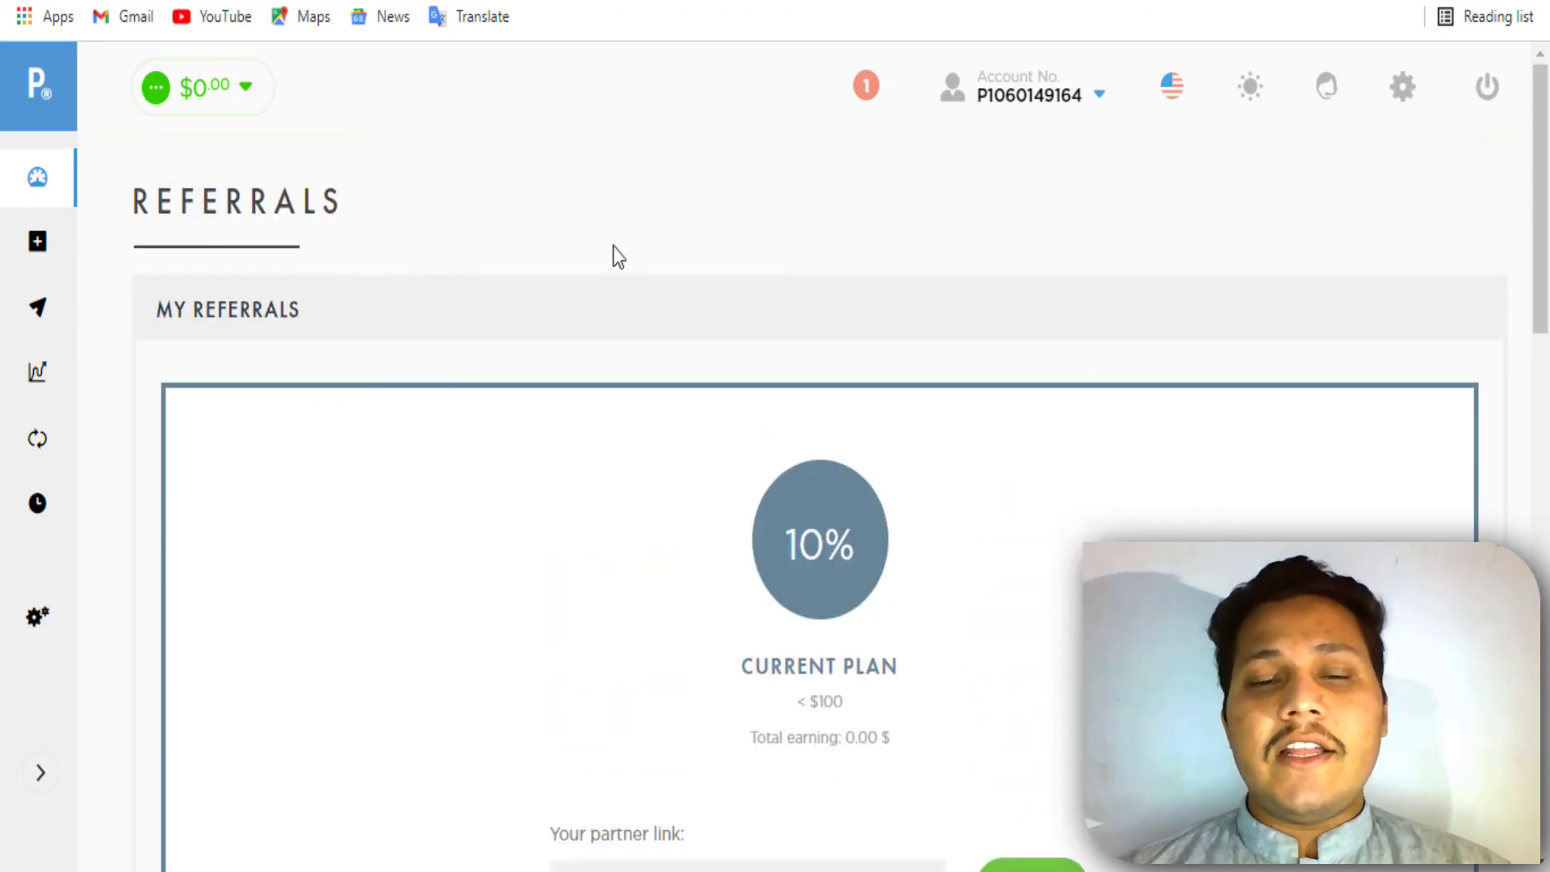